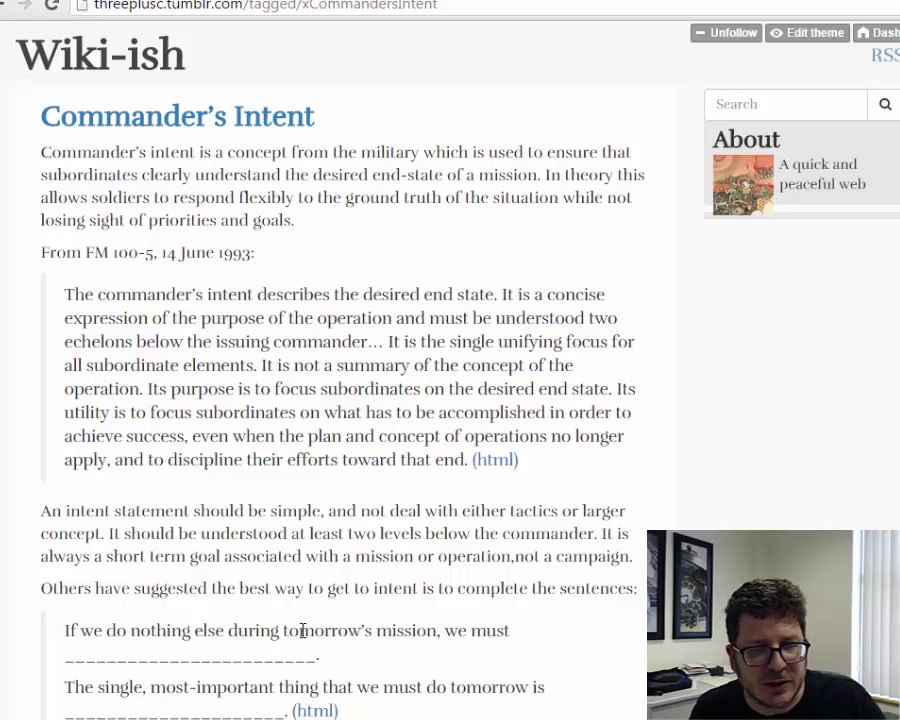
# - Return to Emergent Strategy, then follow the Command and Control and Normal Accident Theory links
pyautogui.hotkey('alt', 'Left')
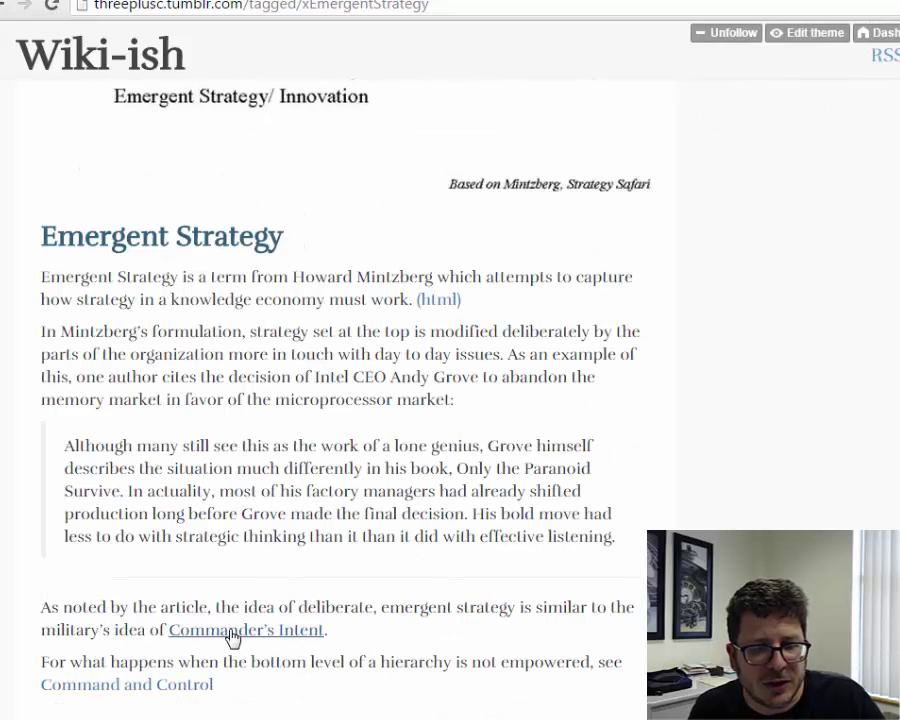
pyautogui.click(177, 694)
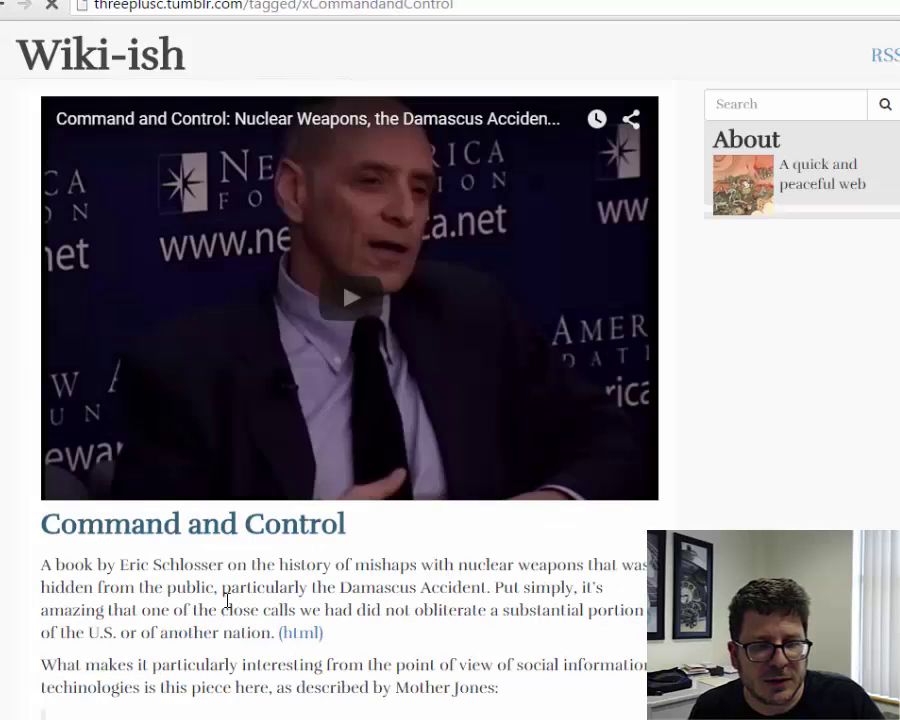
pyautogui.scroll(-2, 227, 598)
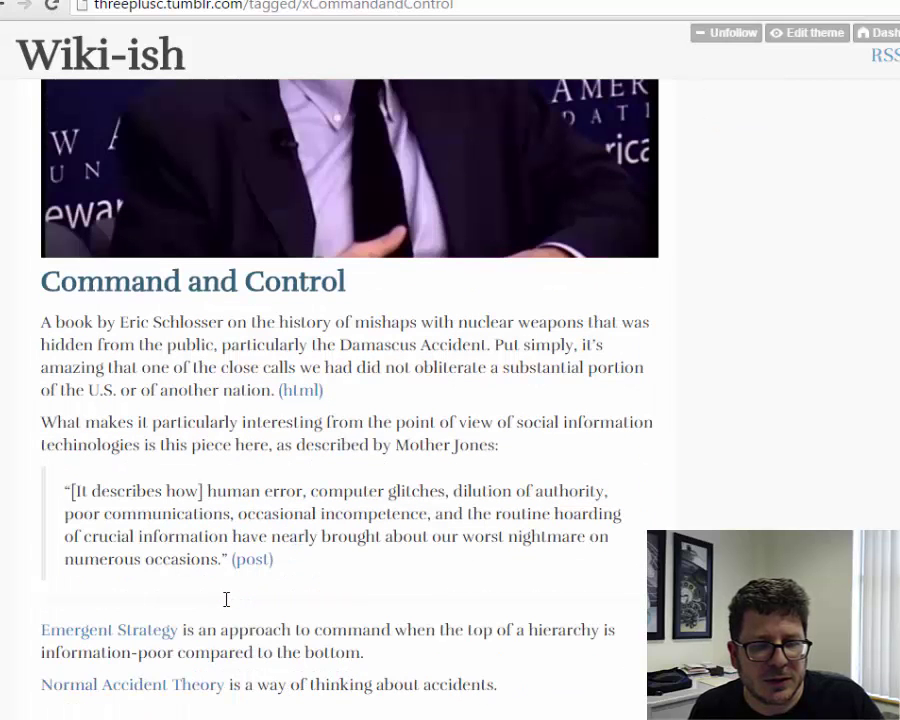
pyautogui.click(200, 686)
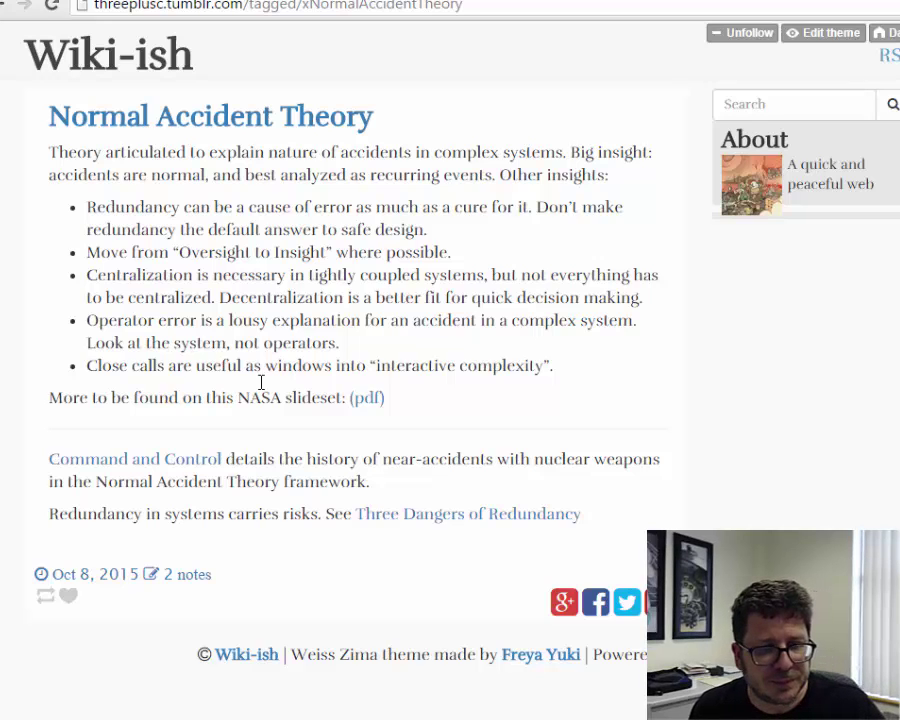
# - Follow the Three Dangers of Redundancy, Alarm Fatigue, Tea Kettle Tech and Techno-Pastoralism links in turn
pyautogui.click(450, 517)
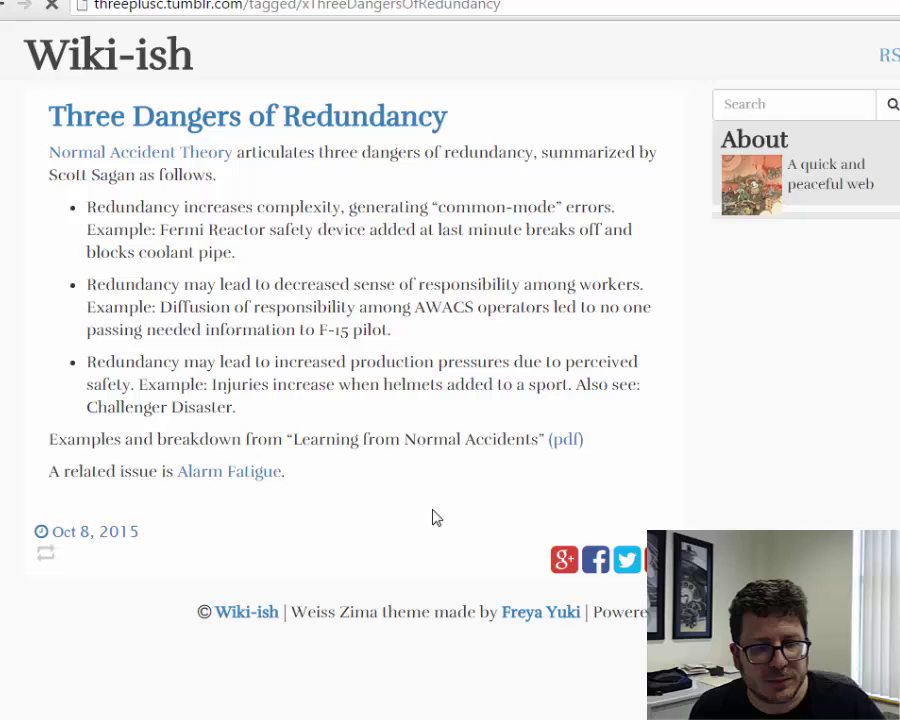
pyautogui.click(273, 484)
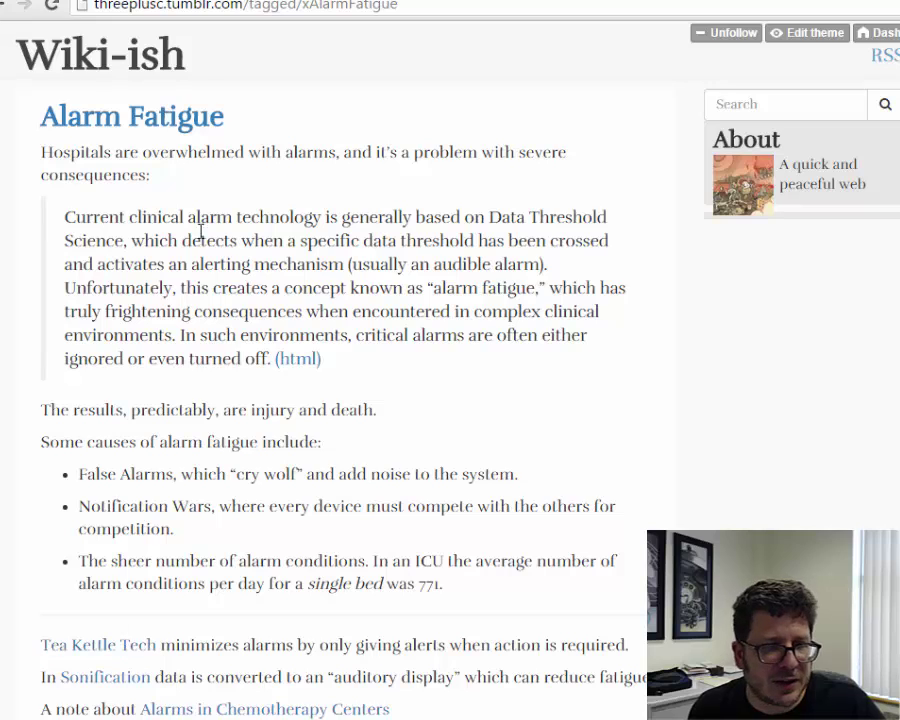
pyautogui.click(103, 647)
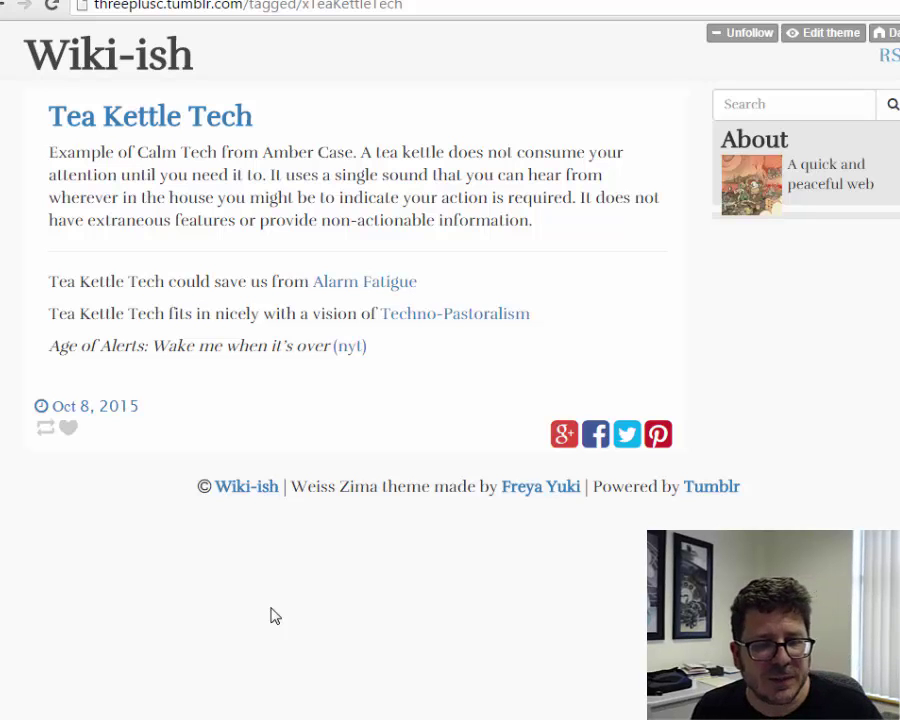
pyautogui.click(468, 318)
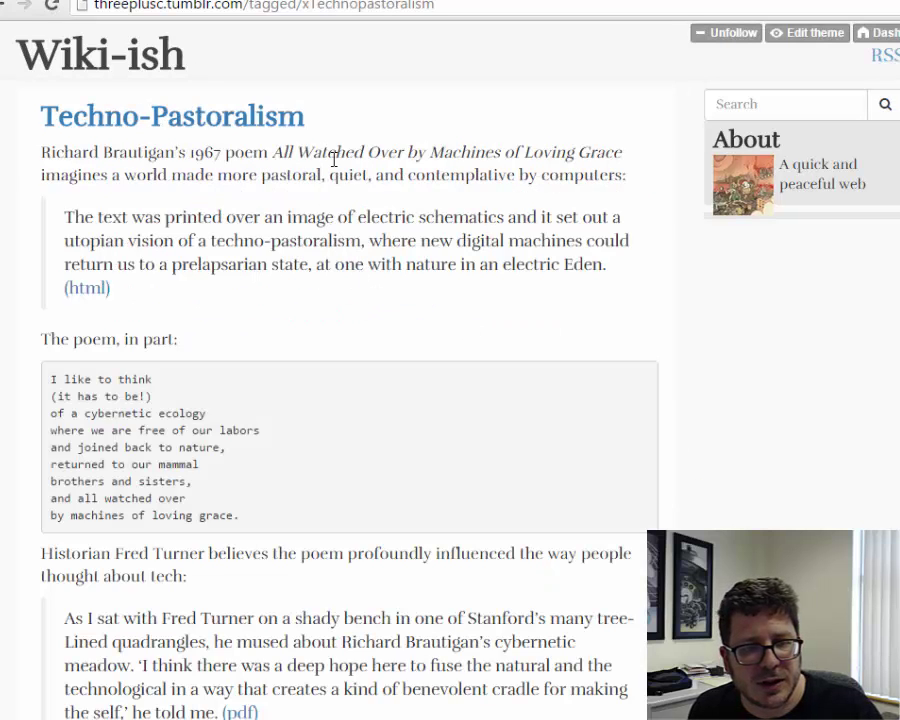
# - Read through the Techno-Pastoralism tagged page, then go to the post's standalone permalink page
pyautogui.scroll(-2, 333, 176)
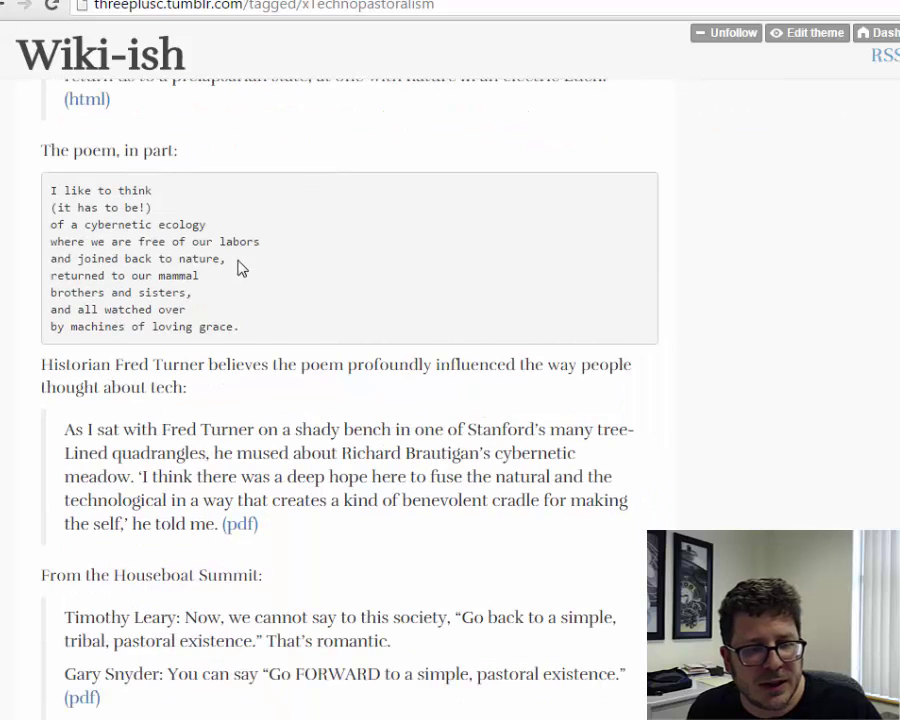
pyautogui.scroll(-2, 239, 263)
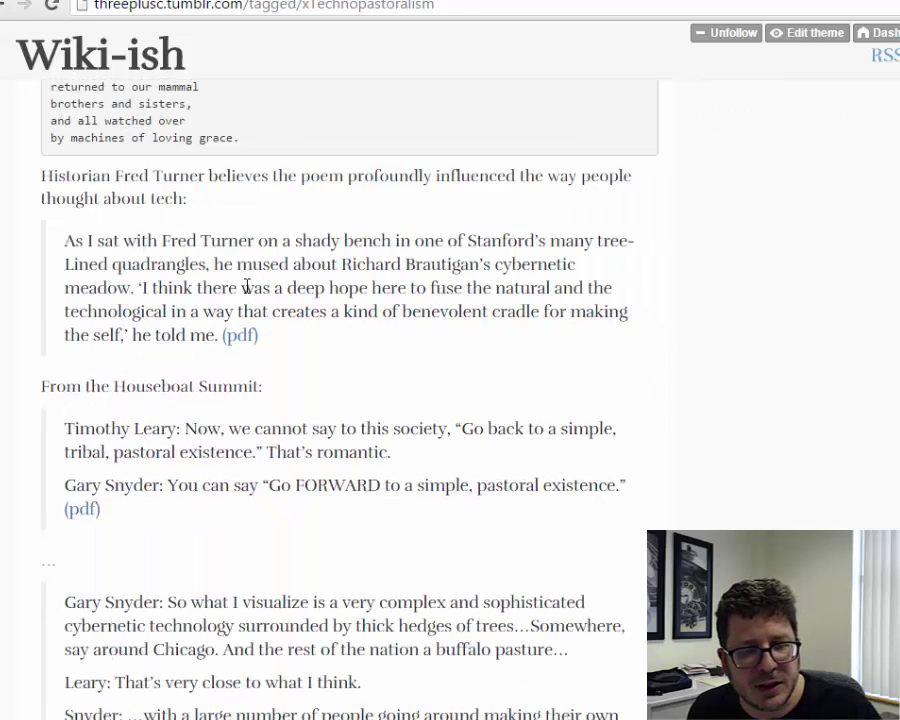
pyautogui.scroll(-2, 288, 385)
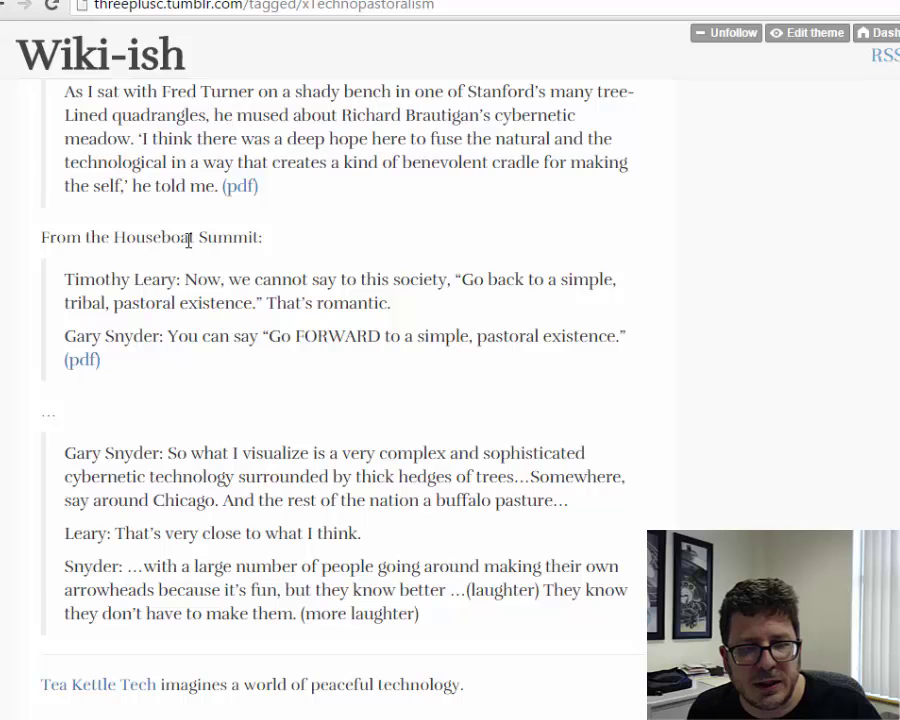
pyautogui.scroll(3, 200, 244)
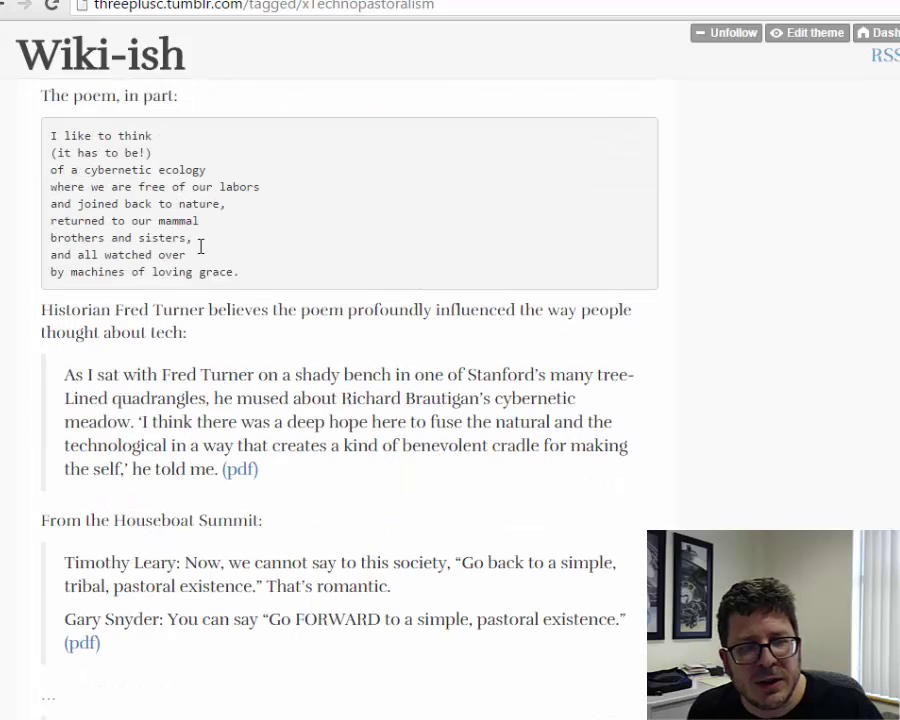
pyautogui.scroll(3, 200, 244)
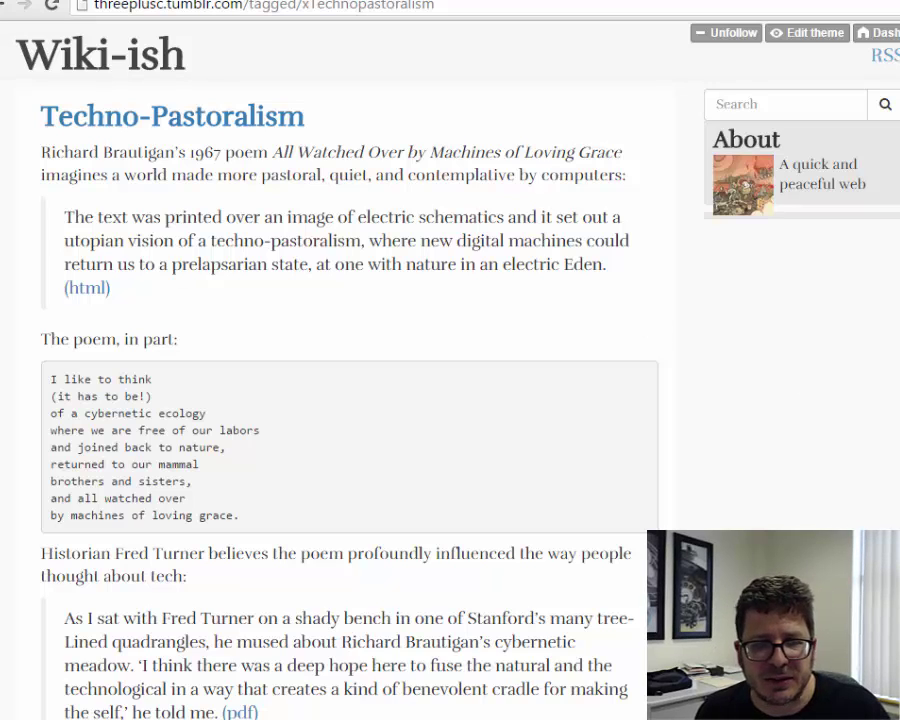
pyautogui.scroll(-5, 333, 303)
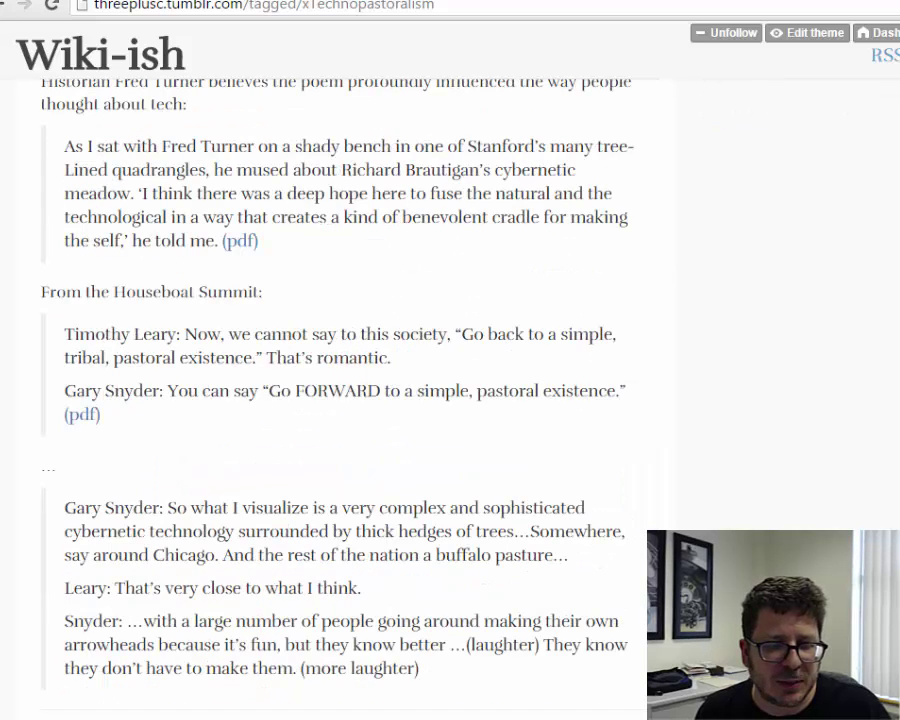
pyautogui.hotkey('alt', 'Left')
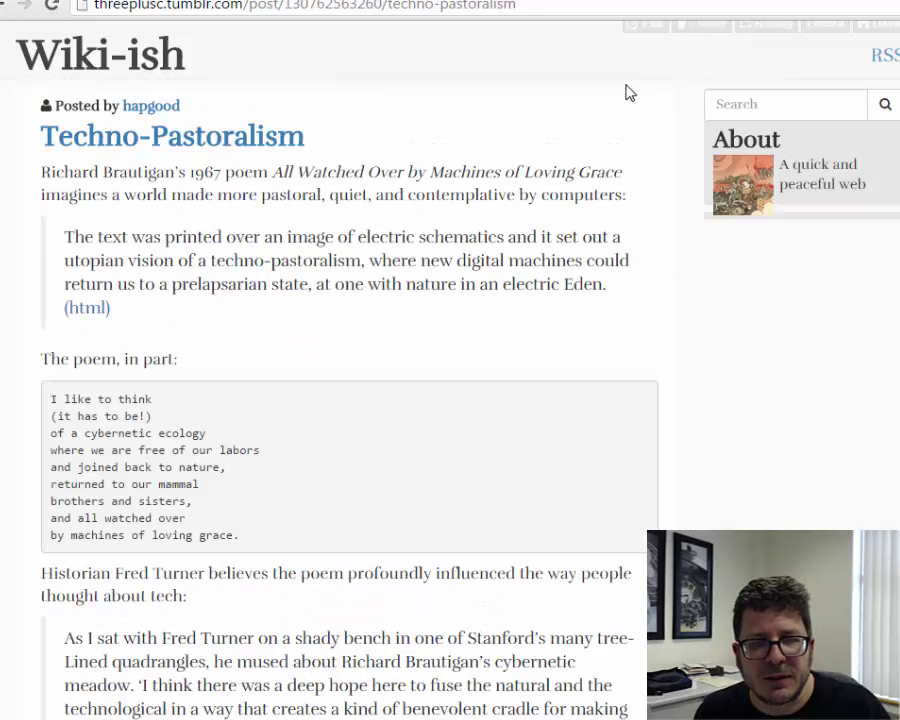
# - Edit the Techno-Pastoralism post and begin a new line '[The' after the Tea Kettle Tech sentence
pyautogui.click(655, 33)
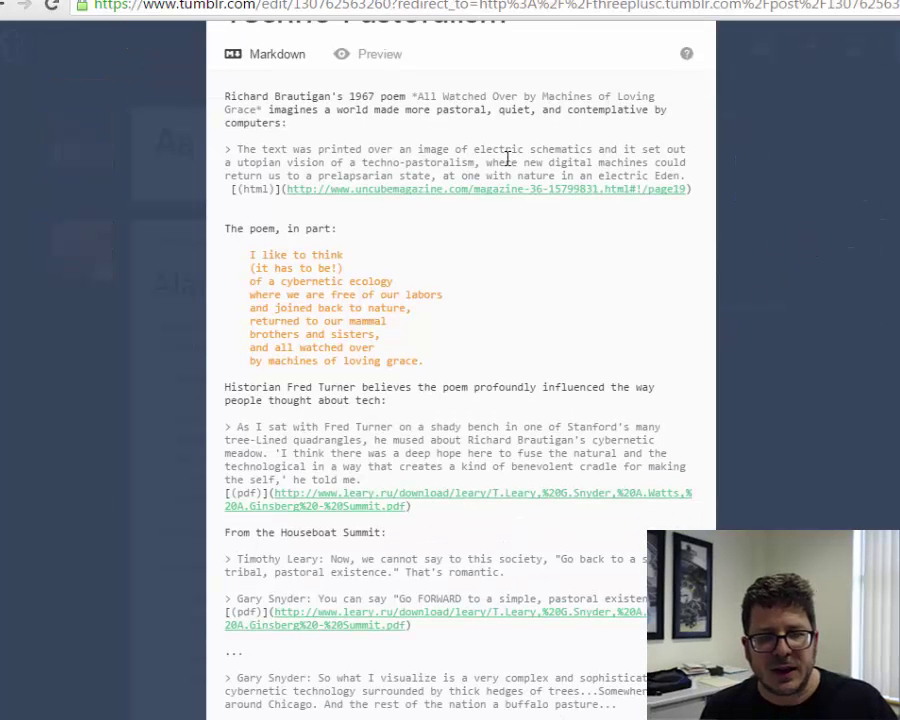
pyautogui.scroll(-3, 650, 235)
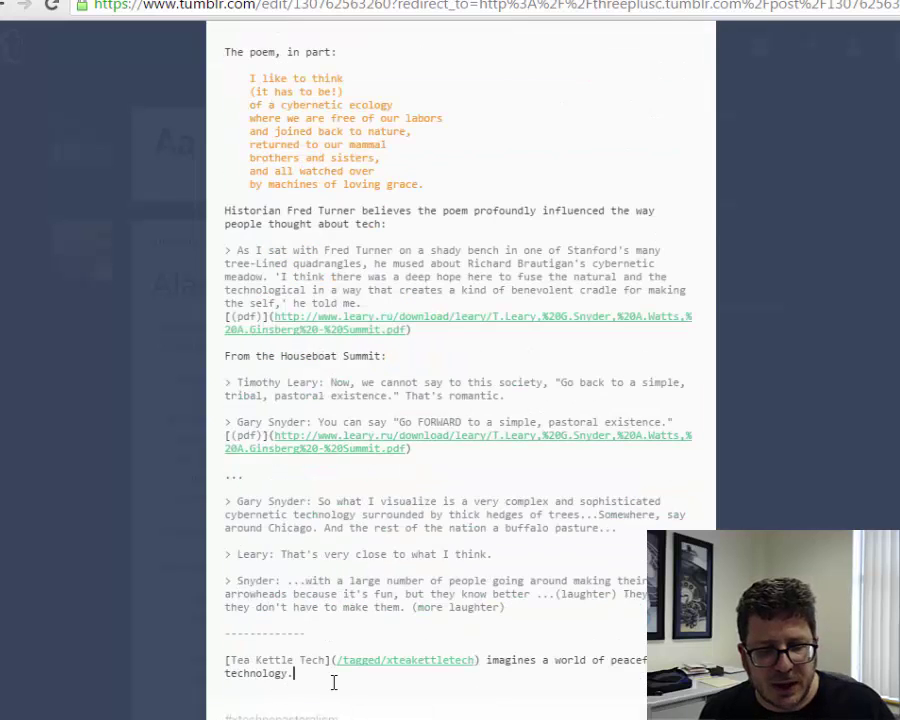
pyautogui.press('Return')
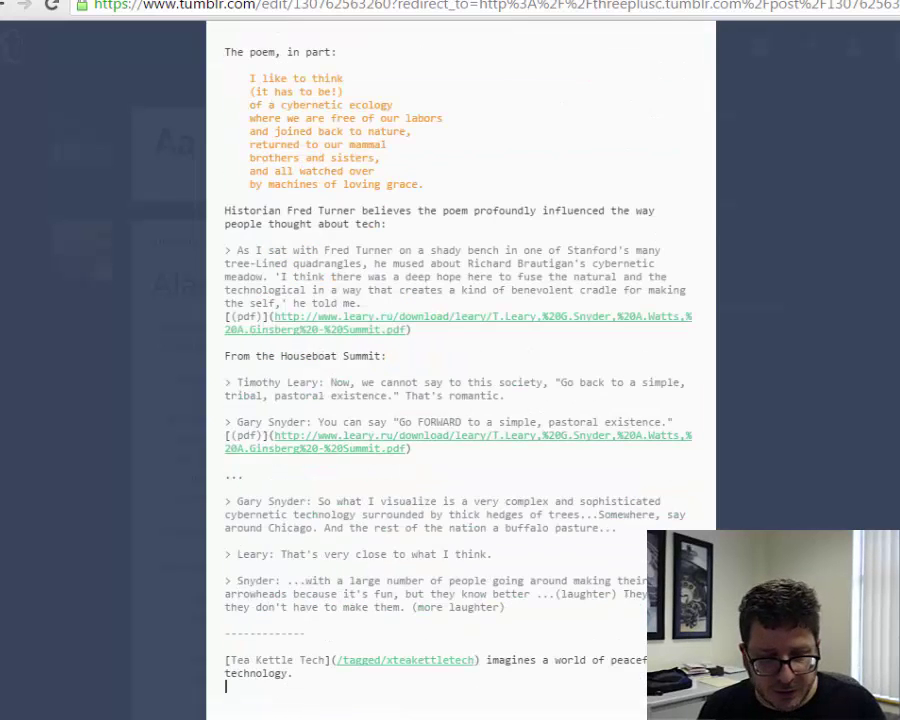
pyautogui.write('[')
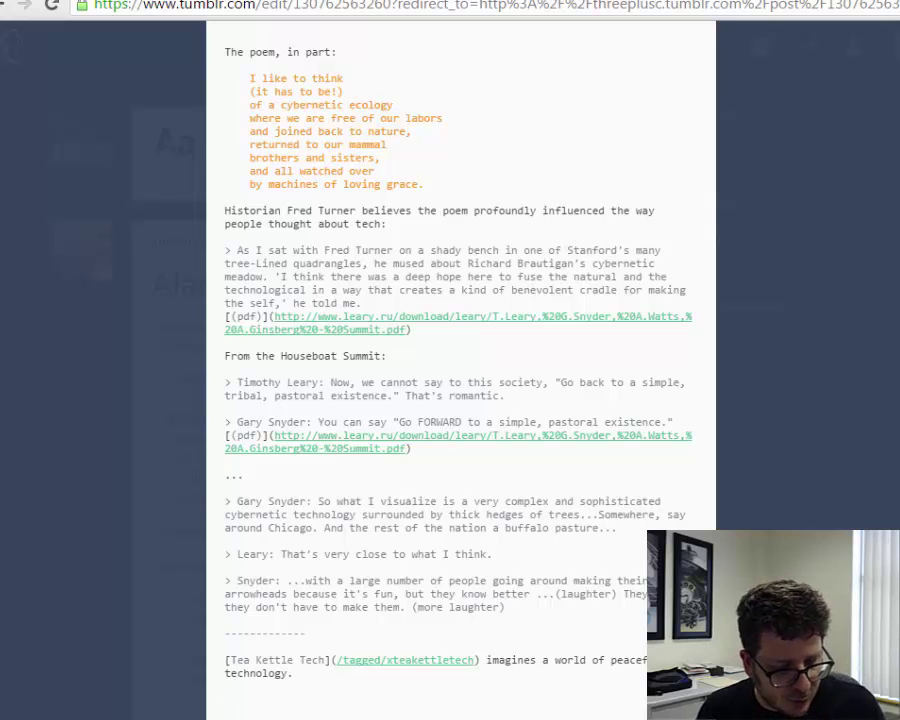
pyautogui.write('The')
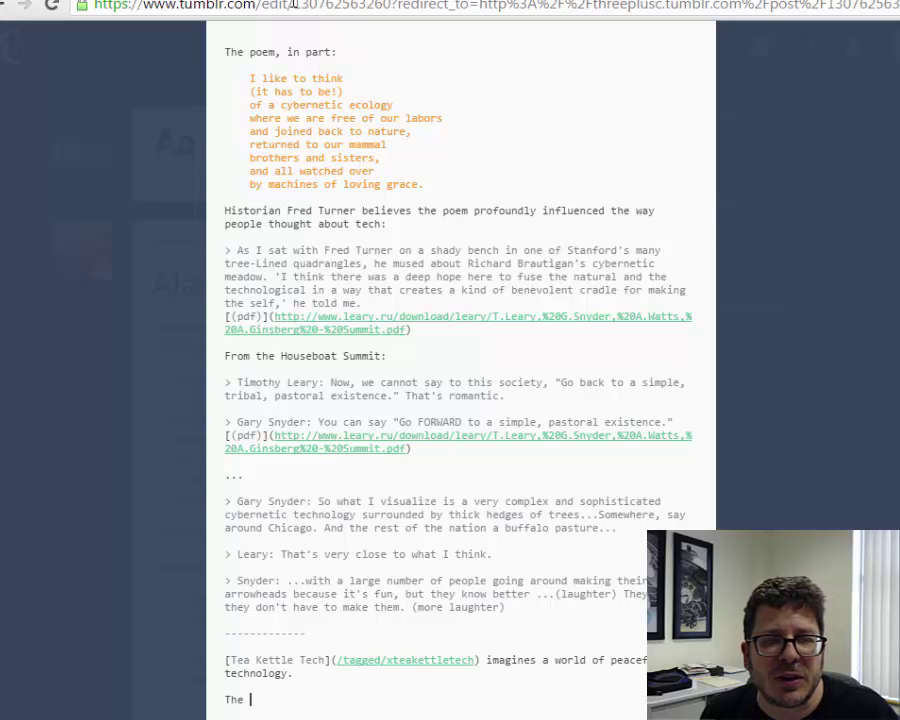
# - Select the post ID number in the edit page's address bar
pyautogui.moveTo(292, 5); pyautogui.dragTo(390, 6)
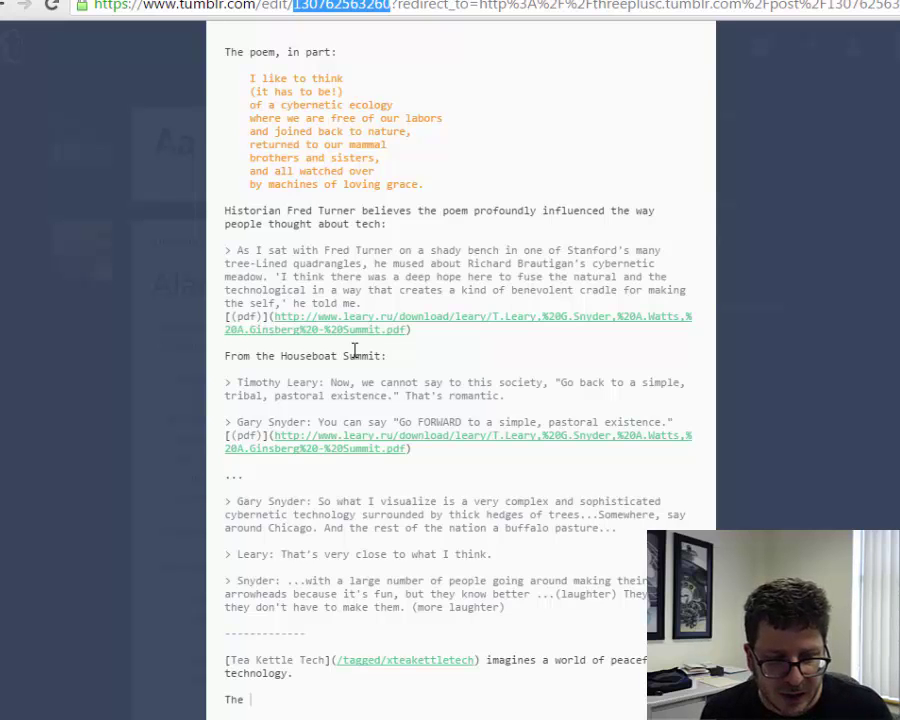
# - Complete the new line as 'The [Houseboat Summit](/tagged/xHouseboatSummit)', fixing the 'Summt' typo
pyautogui.press('BackSpace')
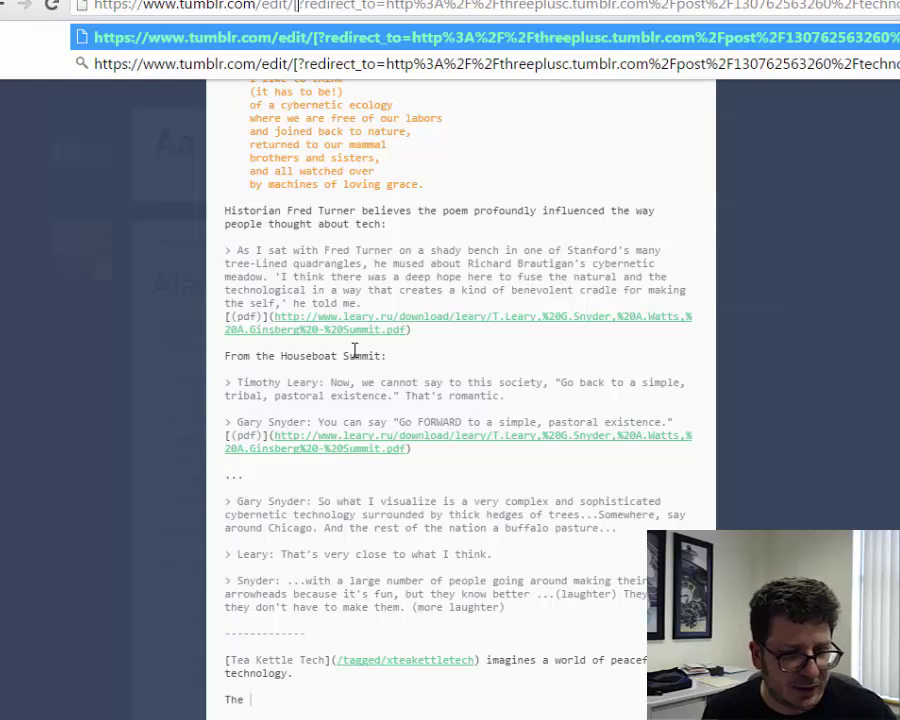
pyautogui.click(358, 701)
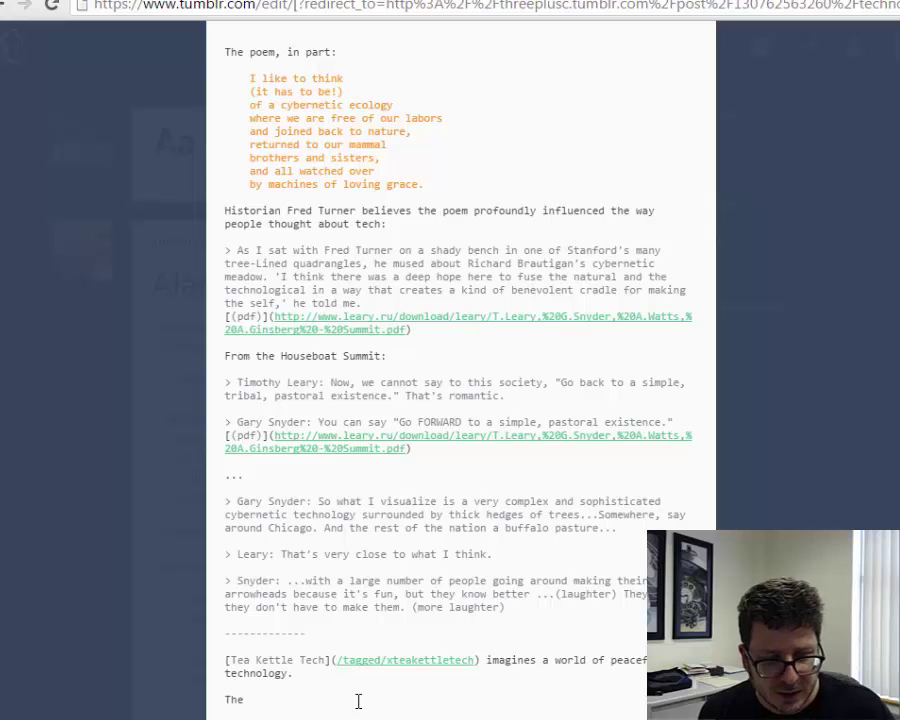
pyautogui.write('[')
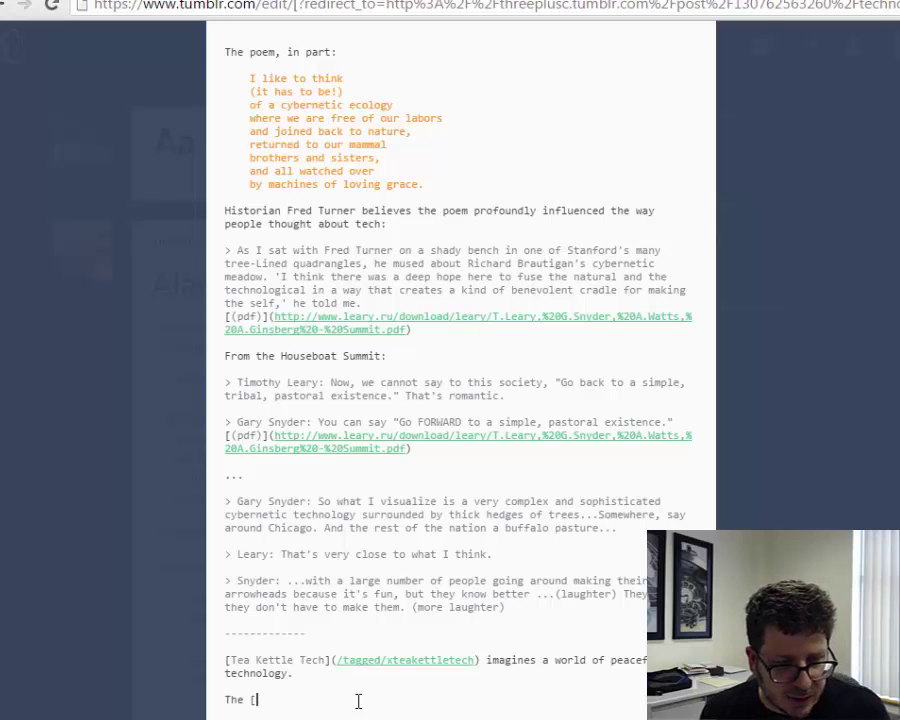
pyautogui.write('House')
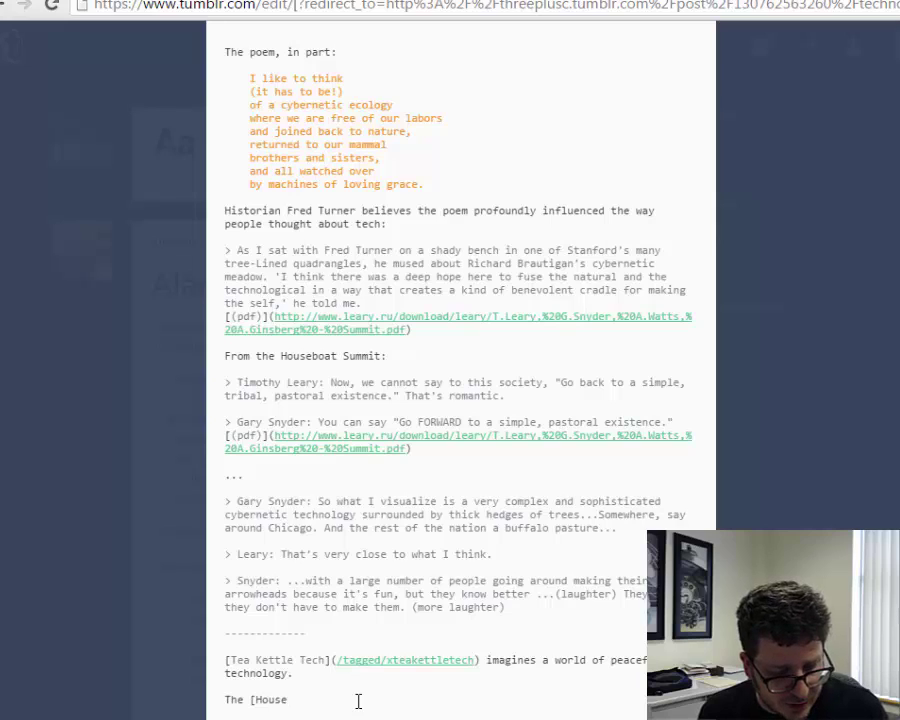
pyautogui.write('boa')
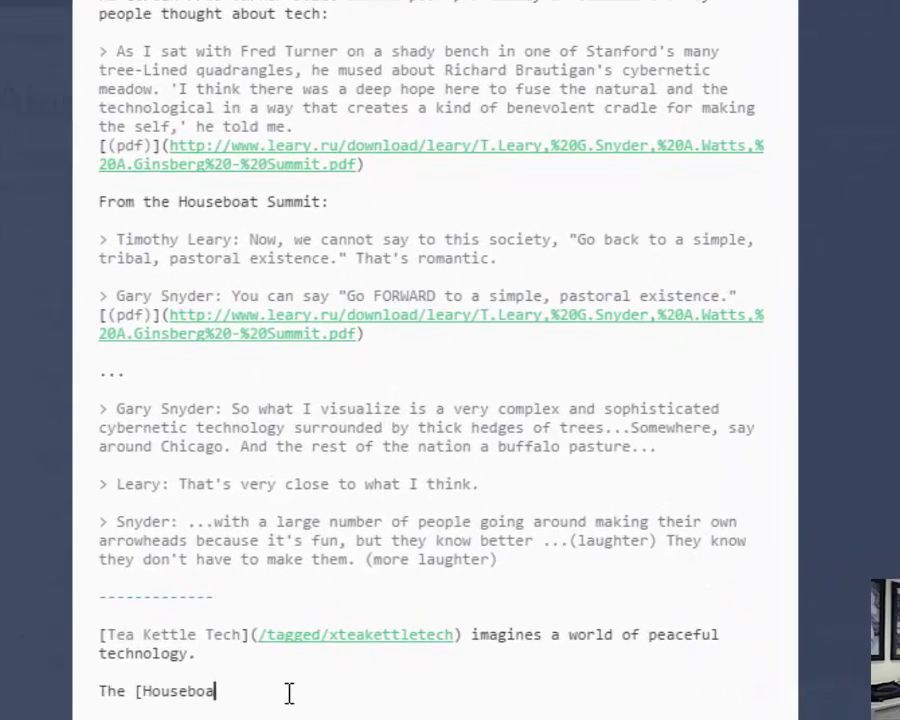
pyautogui.write('t Su')
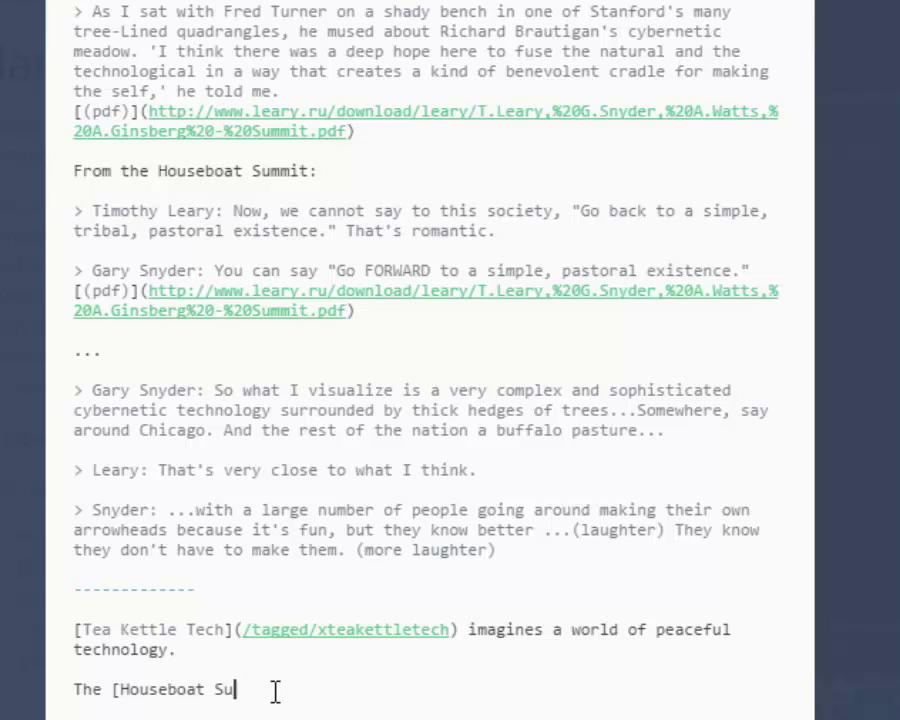
pyautogui.write('mmit](')
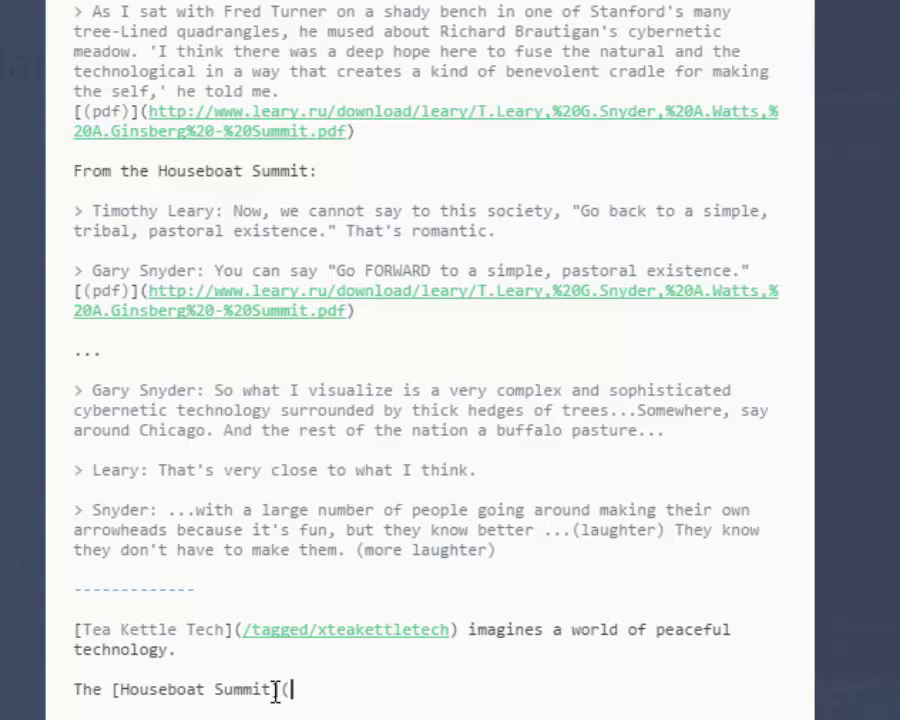
pyautogui.write('/tagged/')
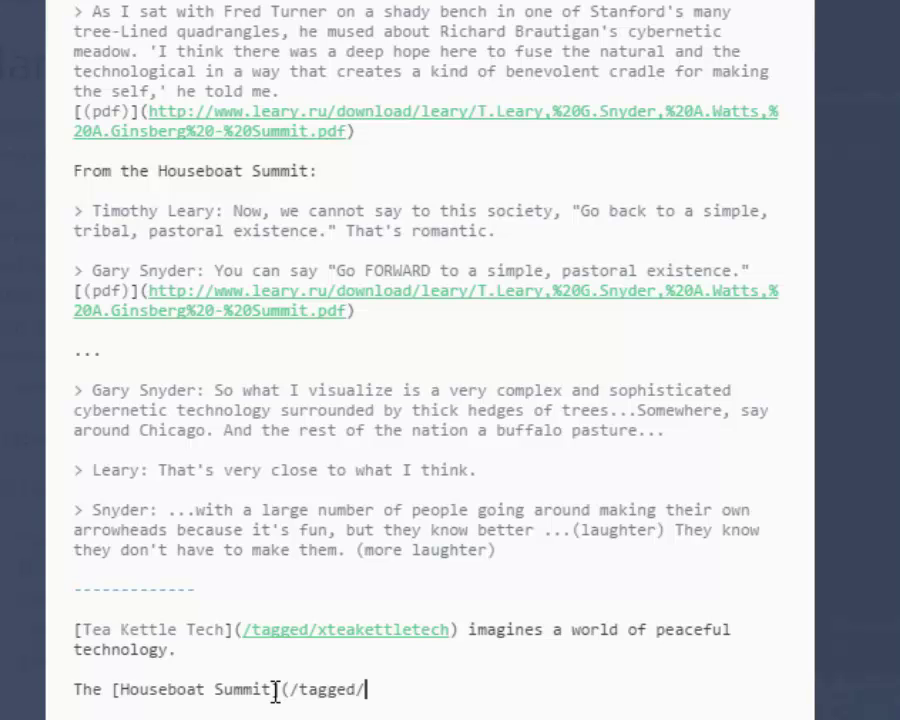
pyautogui.write('xHousebo')
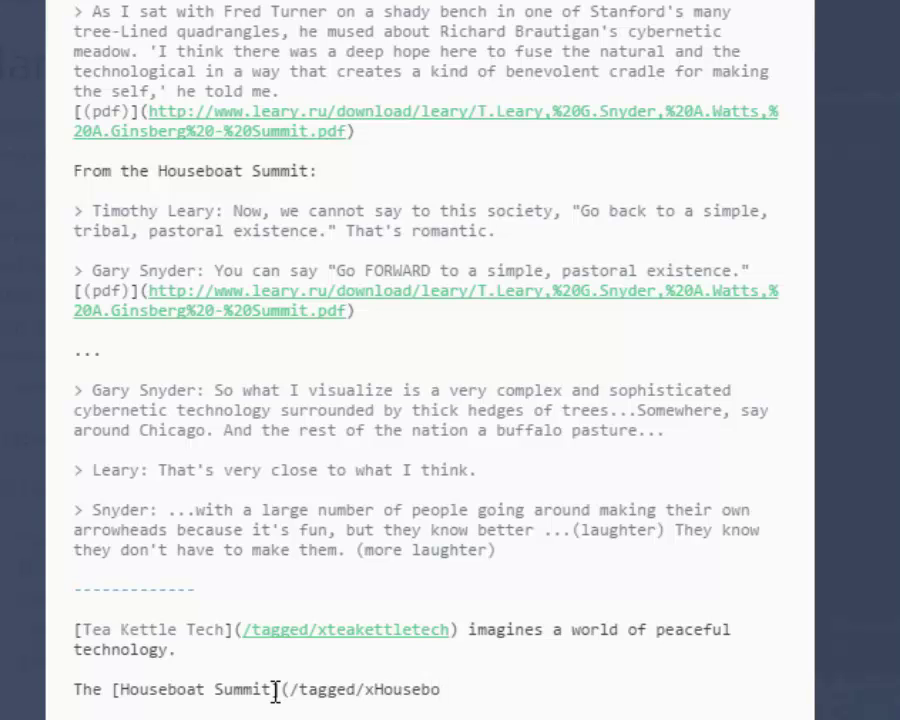
pyautogui.write('atSummit')
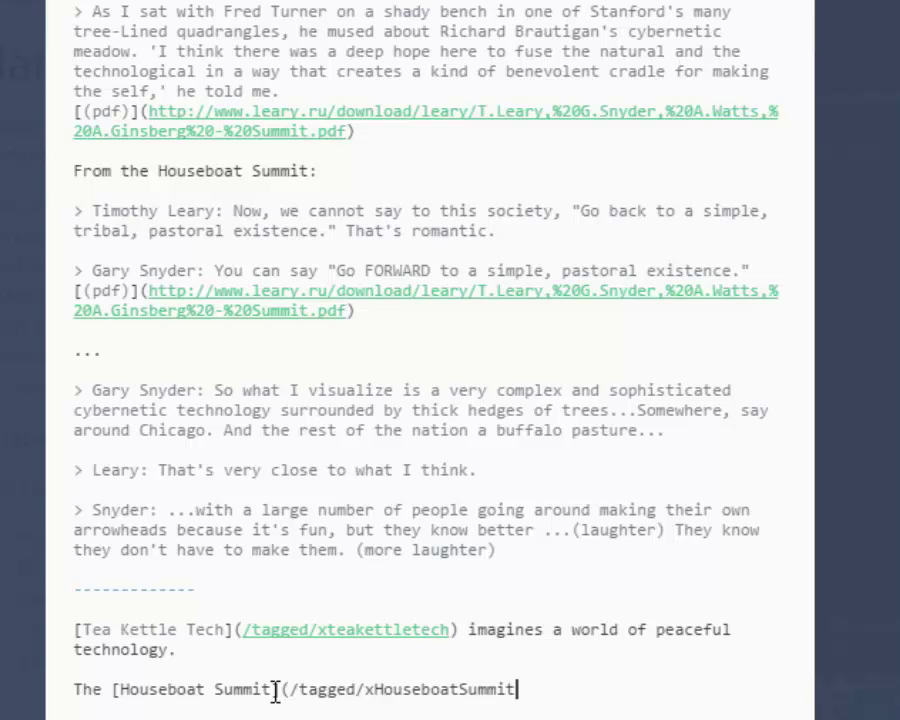
pyautogui.write(')')
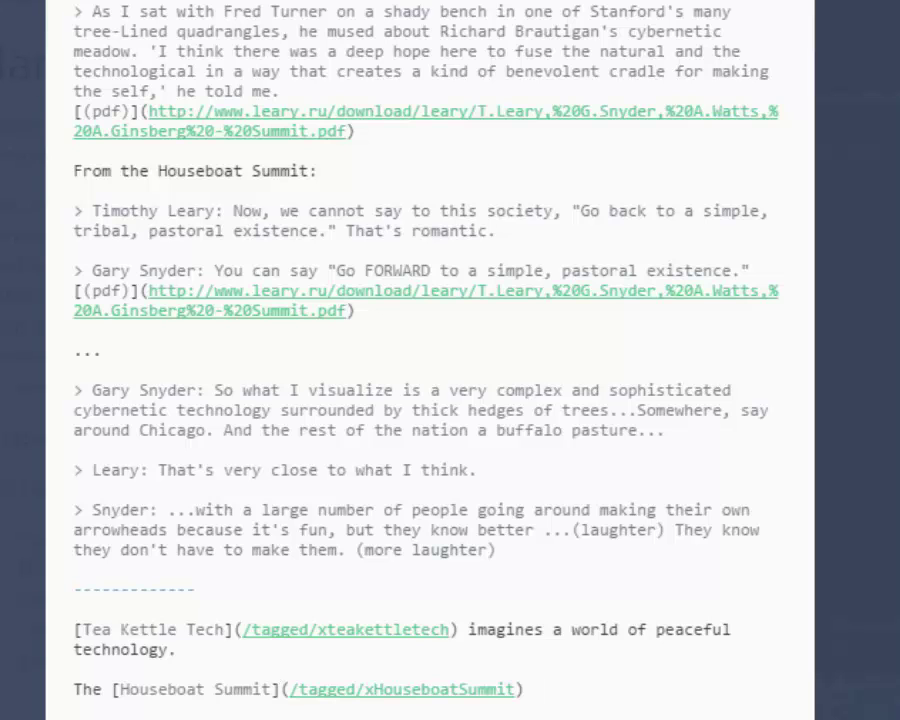
# - Change the line's opening 'The' to 'An audio recording of the' before the Houseboat Summit link
pyautogui.click(75, 690)
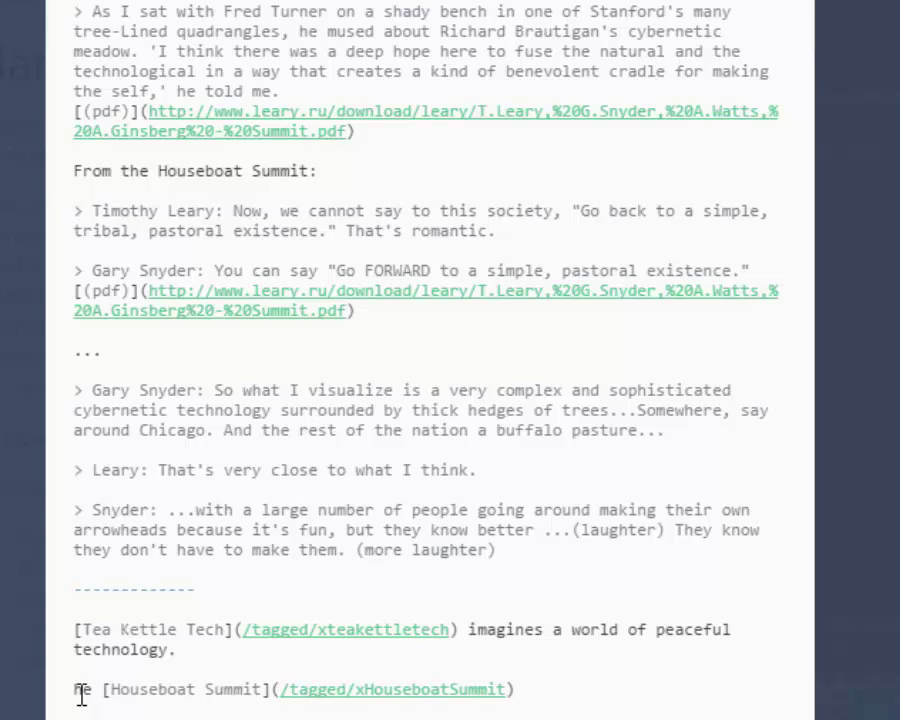
pyautogui.write('A vh')
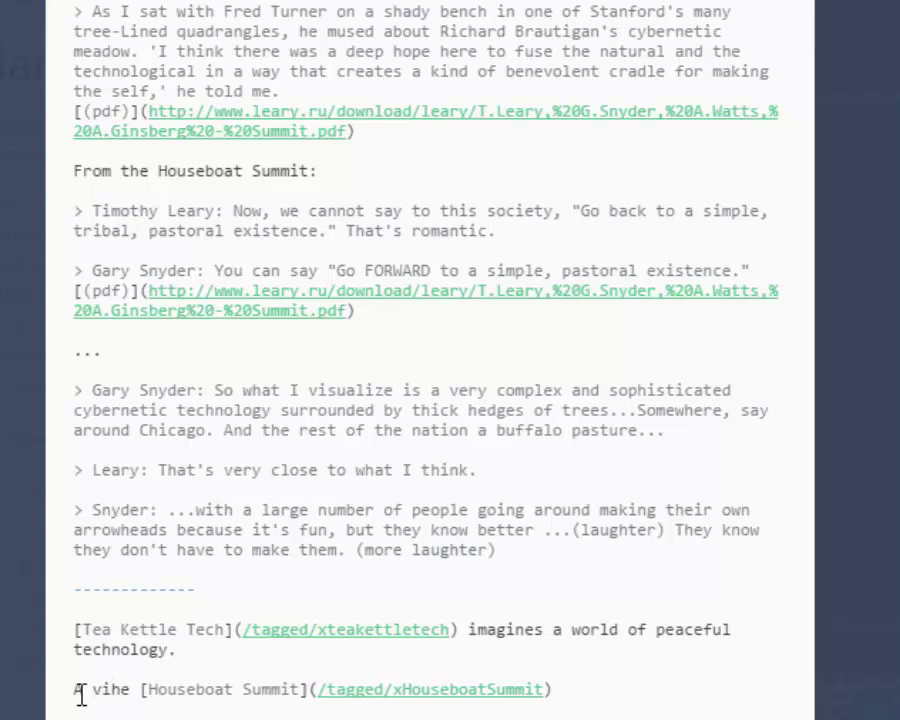
pyautogui.press('BackSpace')
pyautogui.write('nh')
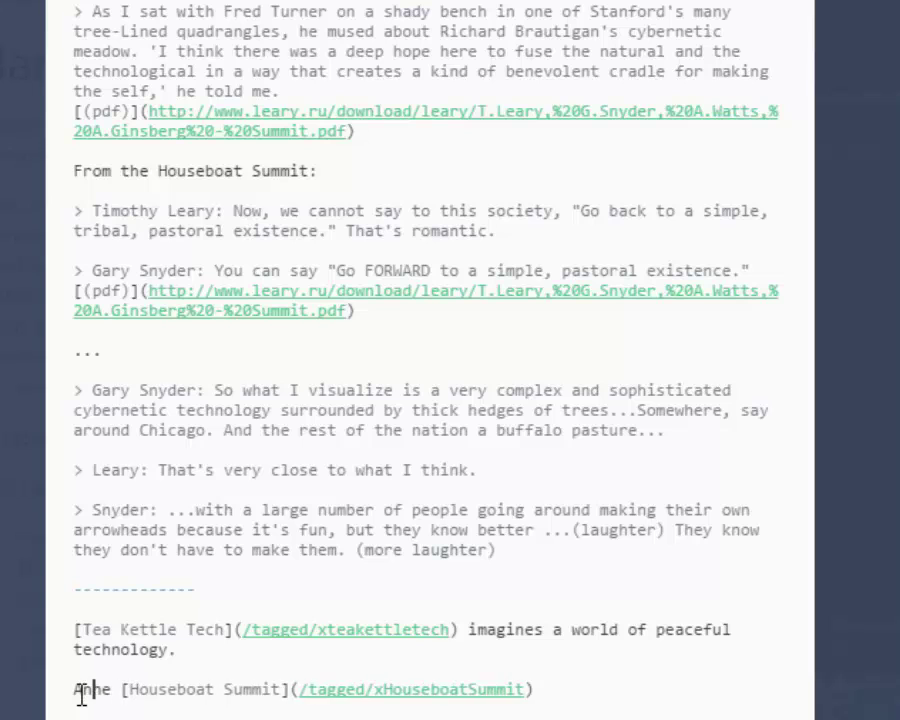
pyautogui.press('Delete')
pyautogui.write('audio ')
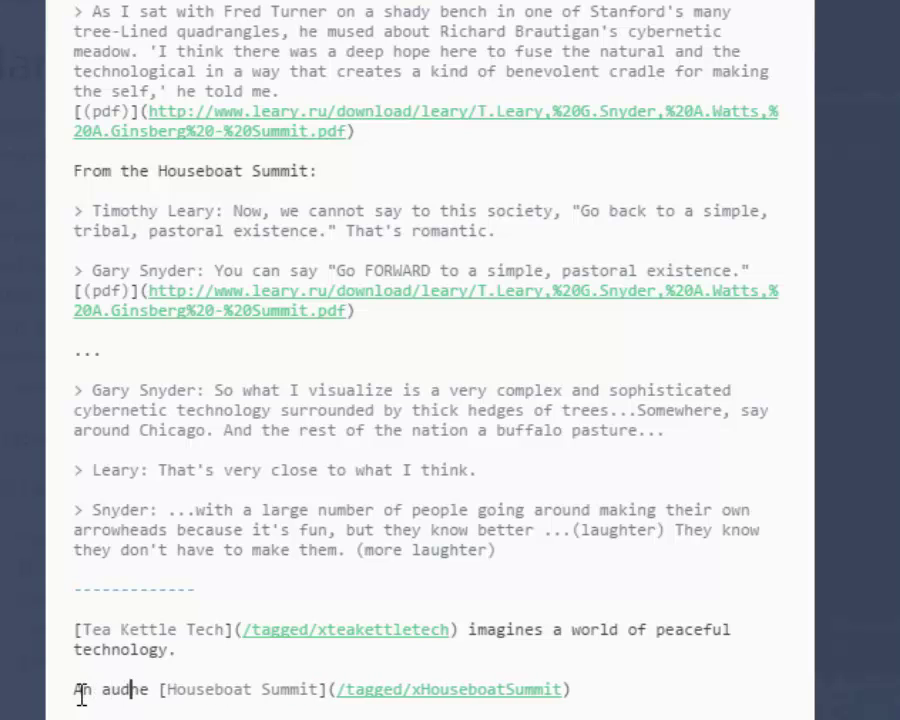
pyautogui.write('recordi')
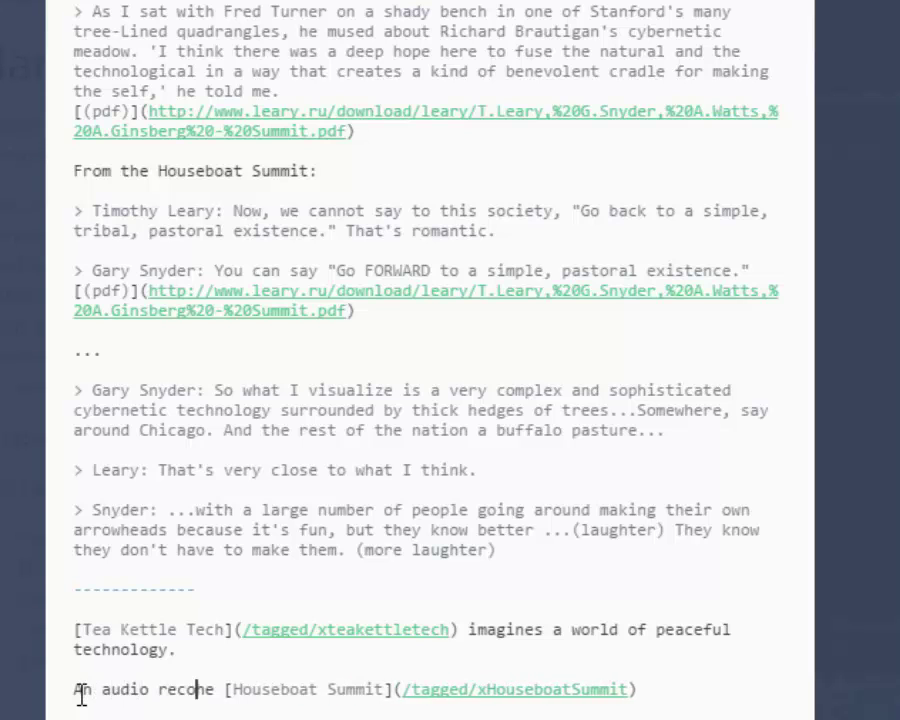
pyautogui.write('ng o')
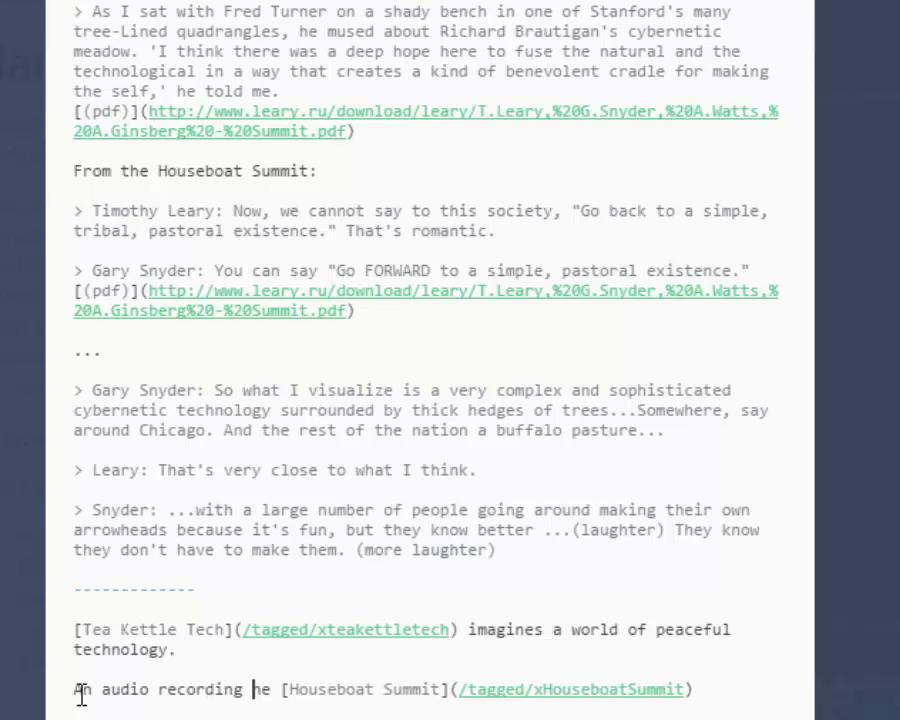
pyautogui.write('f the')
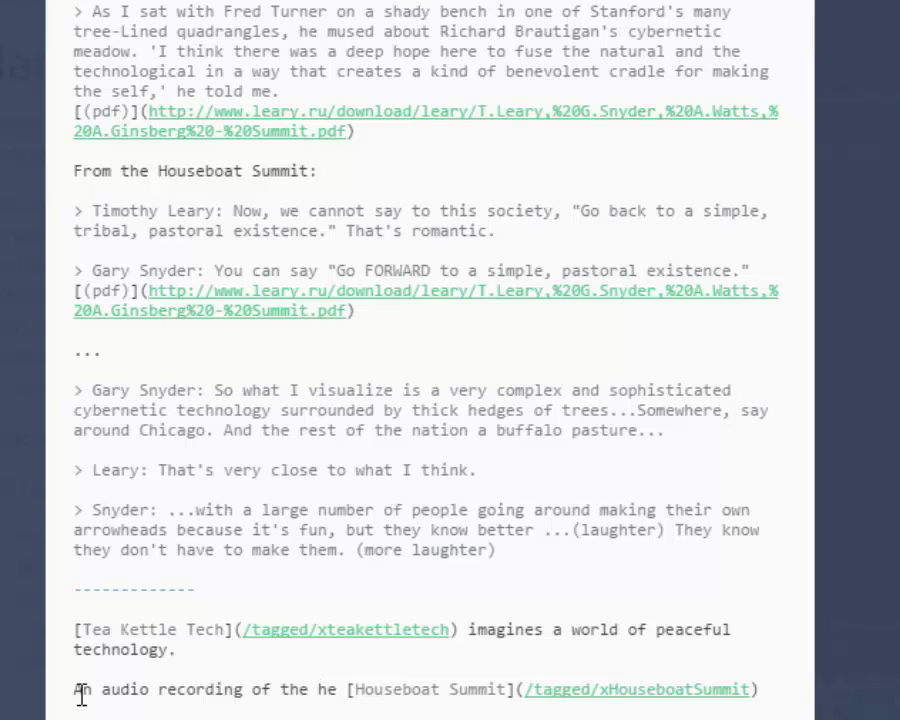
pyautogui.press('BackSpace')
pyautogui.press('BackSpace')
pyautogui.press('BackSpace')
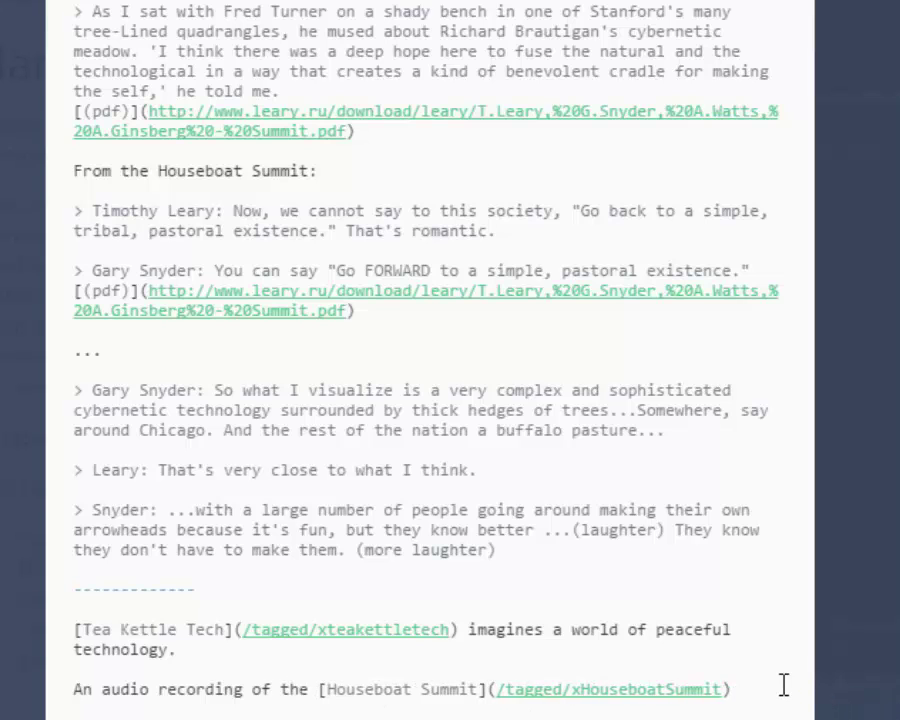
# - End the line with 'survives on YouTube.', correcting typos along the way
pyautogui.write('suv')
pyautogui.press('BackSpace')
pyautogui.write('rvi')
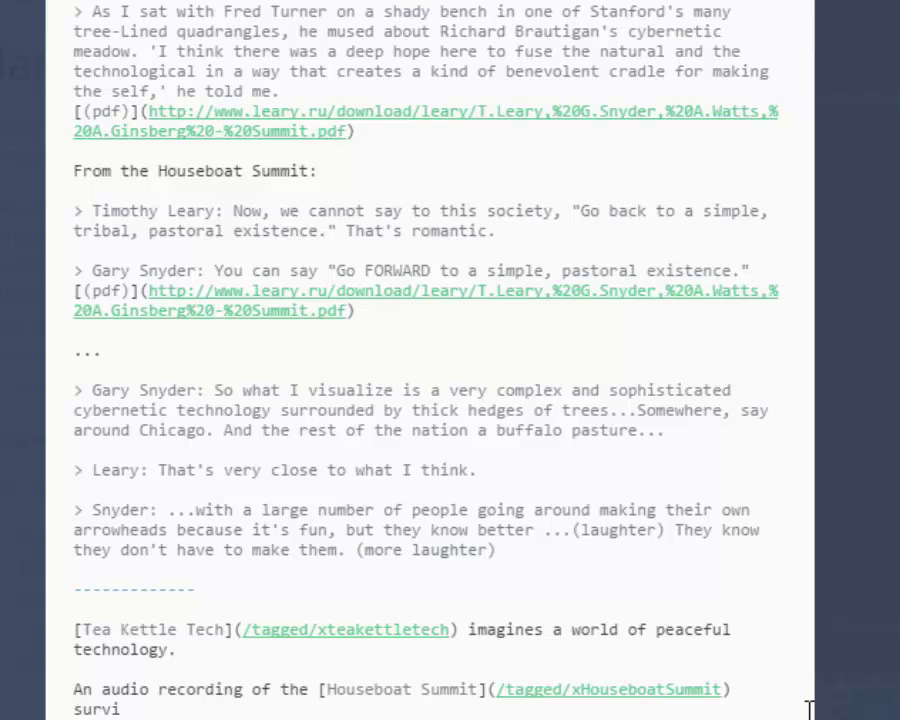
pyautogui.write('ves i')
pyautogui.press('BackSpace')
pyautogui.write('on YouTu')
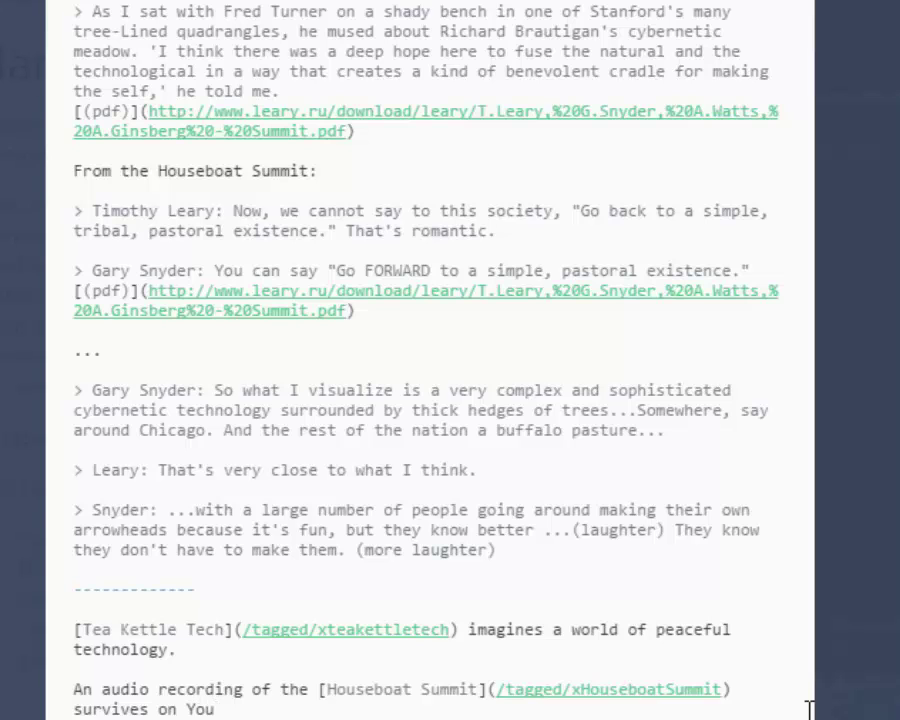
pyautogui.write('be.')
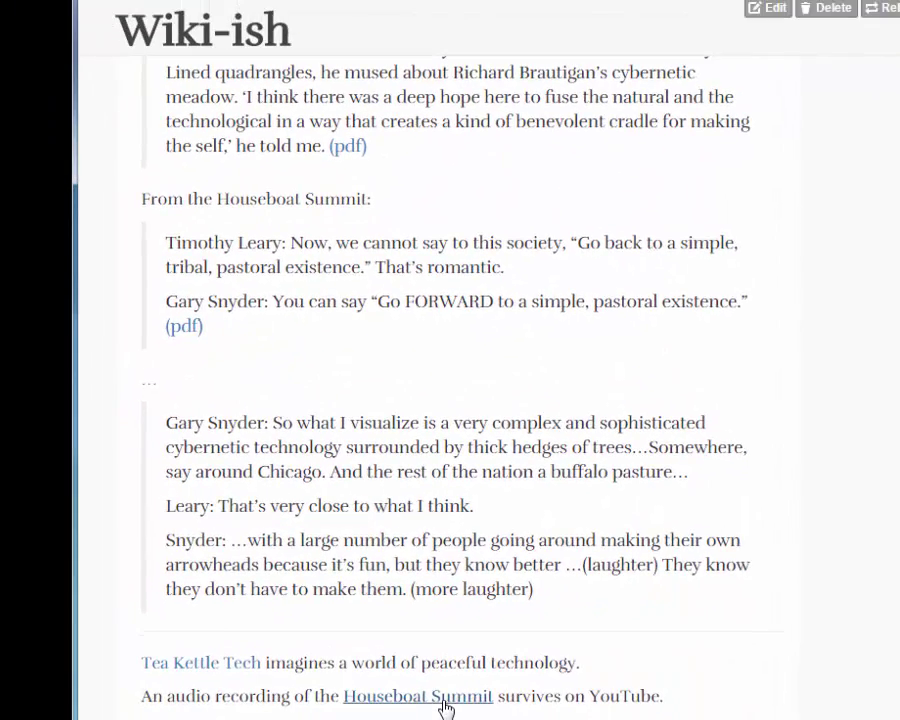
# - Follow the Houseboat Summit tag link in the published post to its Not Found page
pyautogui.click(444, 698)
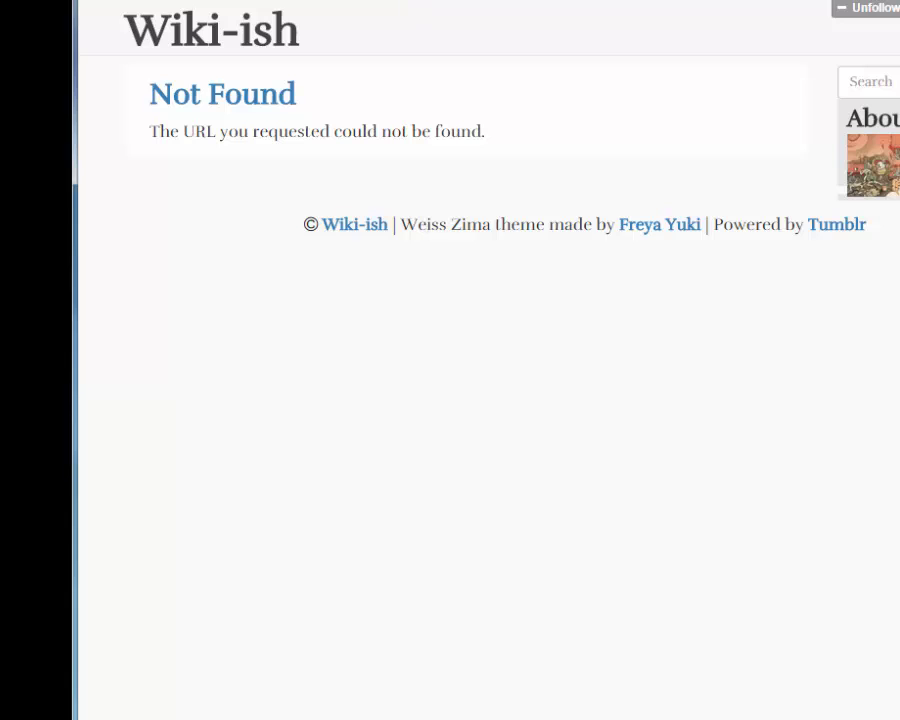
# - Start a video post, paste the Houseboat Summit YouTube URL from the web, and pause the preview
pyautogui.hotkey('alt', 'Left')
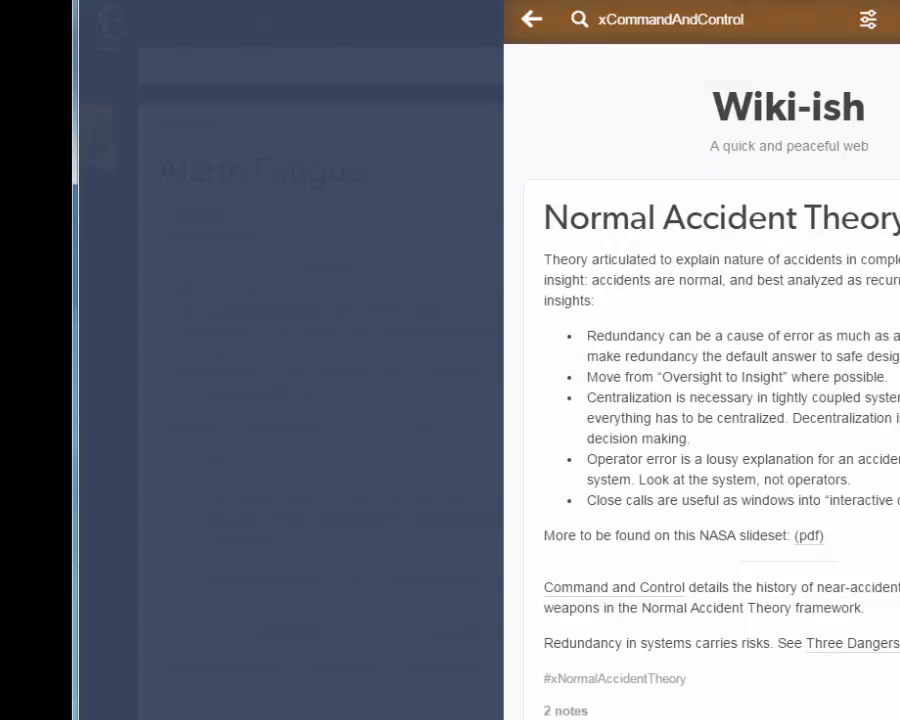
pyautogui.hotkey('alt', 'Left')
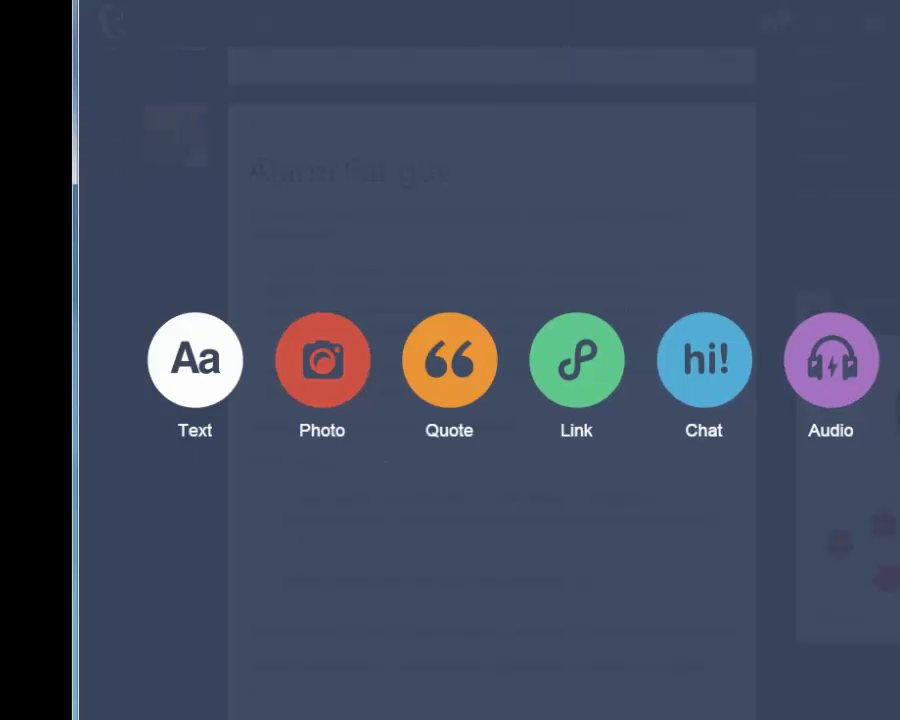
pyautogui.click(895, 365)
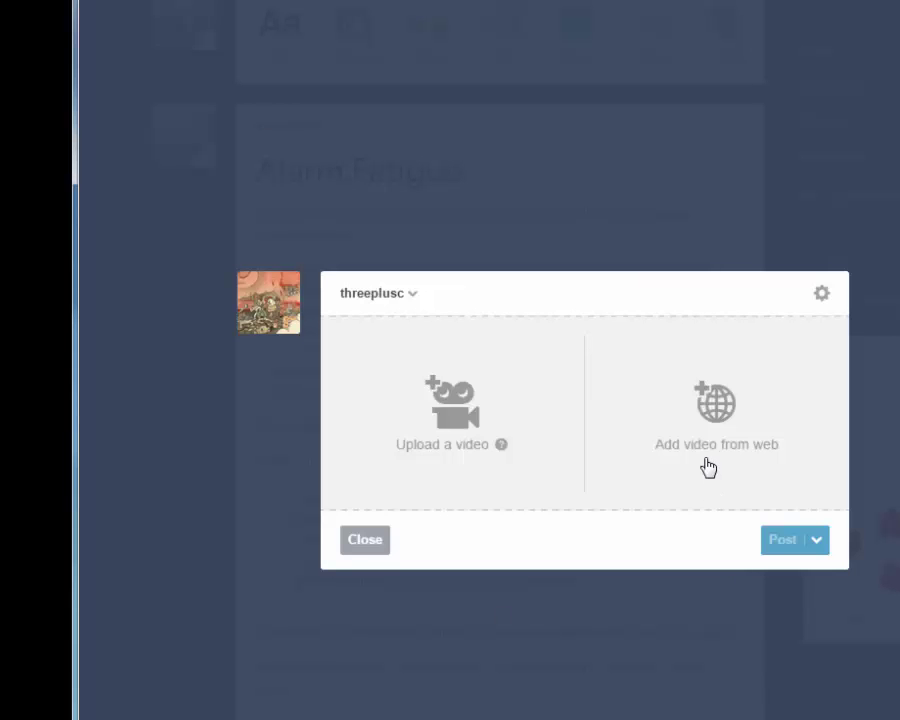
pyautogui.click(707, 467)
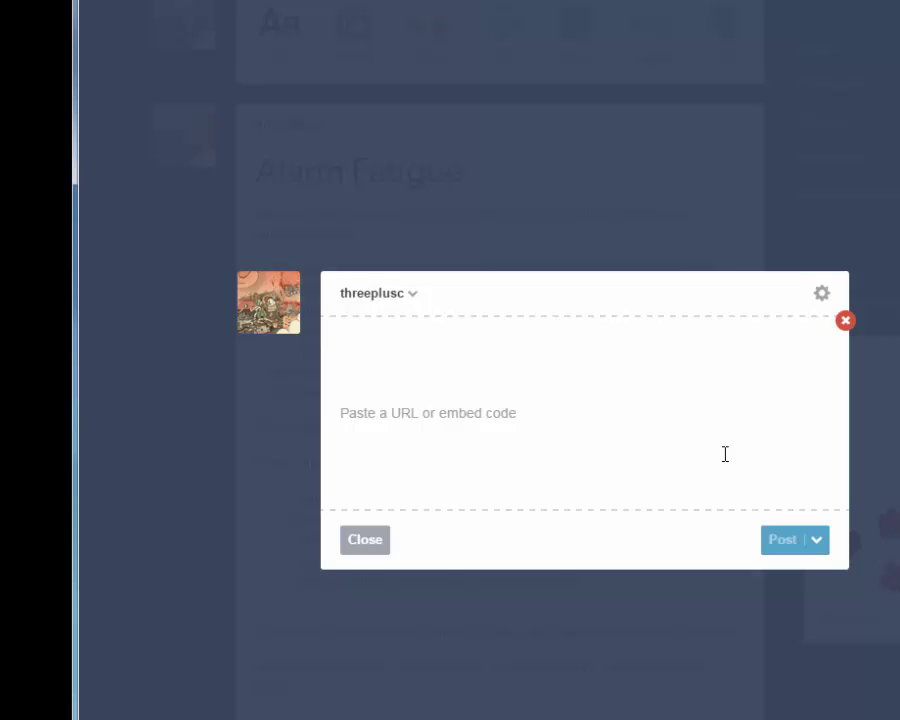
pyautogui.write('https://www.youtube.com/watch?v=904zoJPlFs')
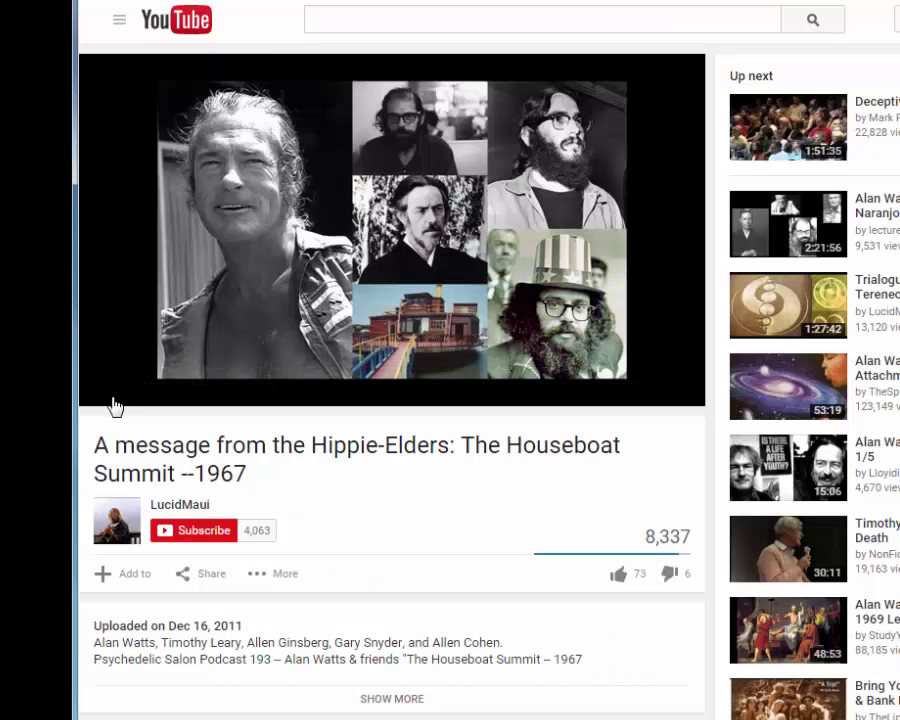
pyautogui.click(113, 390)
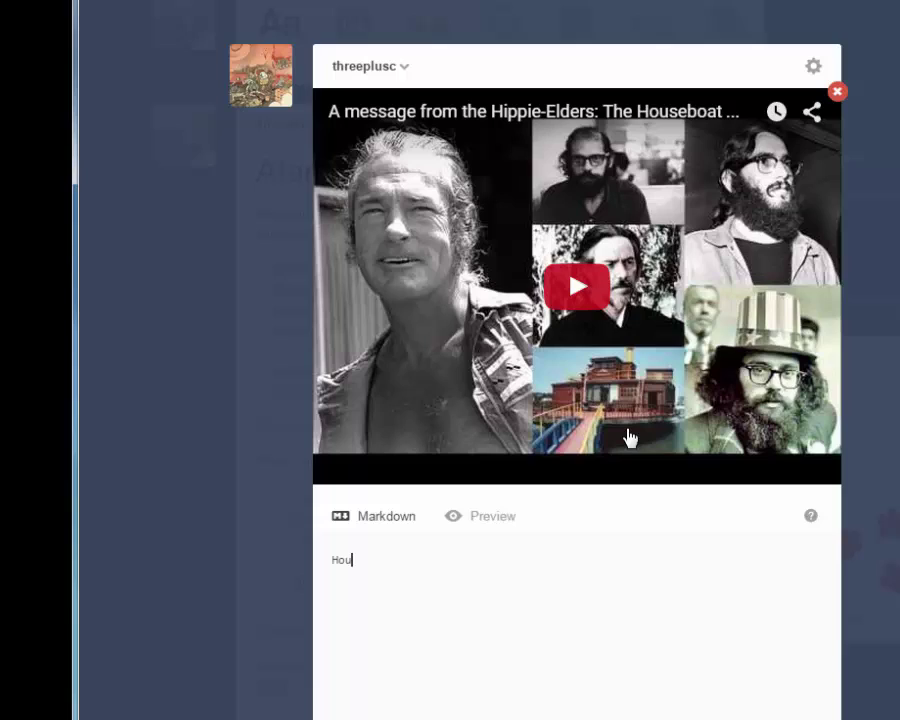
# - Write the caption: title 'Houseboat Summit', a roundtable description paragraph, a hyphen divider, and 'The m…'
pyautogui.write('seboat Summit')
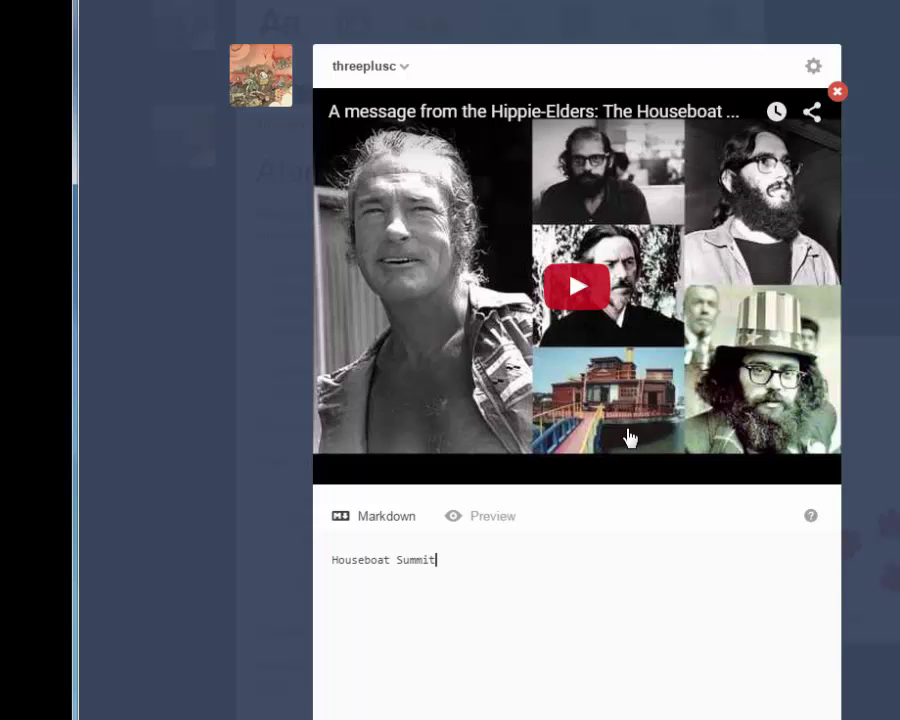
pyautogui.press('Return')
pyautogui.write('The')
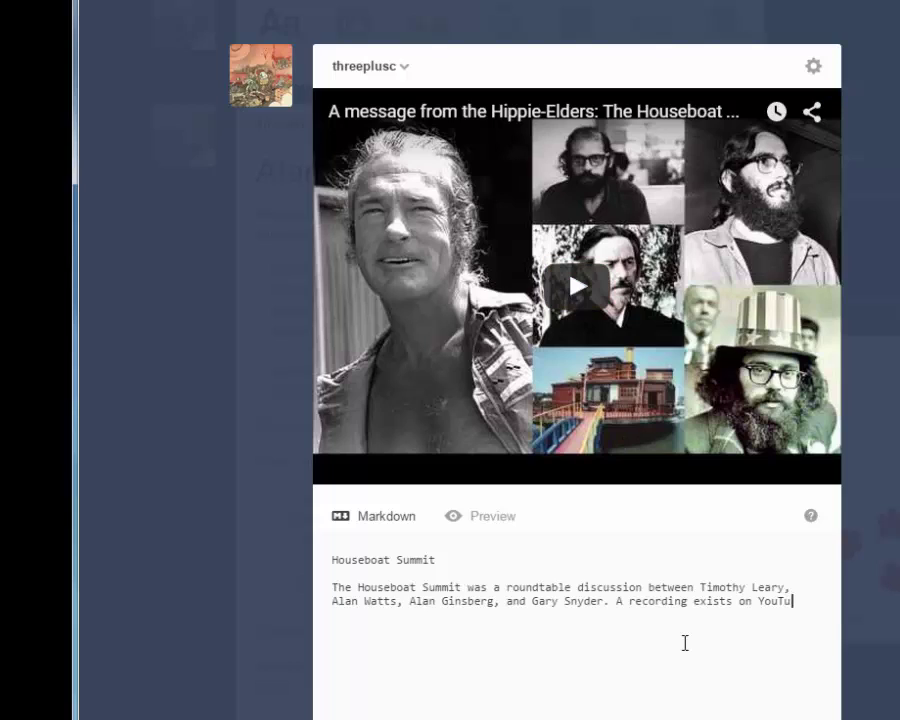
pyautogui.write('be')
pyautogui.write('.')
pyautogui.write('---------------------')
pyautogui.press('Return')
pyautogui.write('The m')
# - Finish the closing sentence and turn '[Techno-Pastoralism]' into capitalized link text
pyautogui.press('BackSpace')
pyautogui.write('conversation deals heavily with techno-pastoralism')
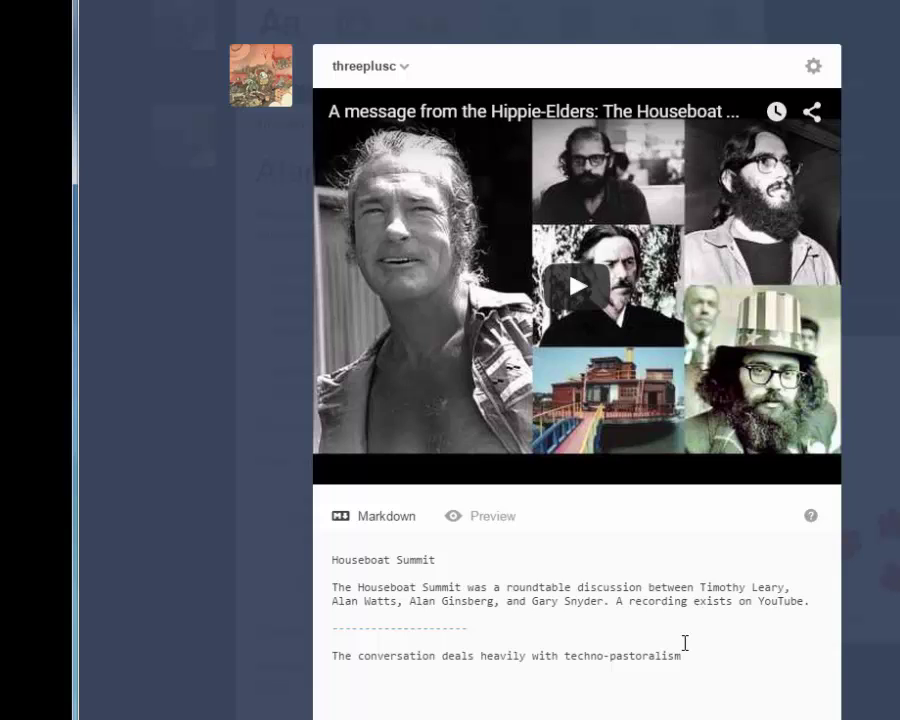
pyautogui.write(']')
pyautogui.hotkey('ctrl', 'Left')
pyautogui.hotkey('ctrl', 'Left')
pyautogui.write('[')
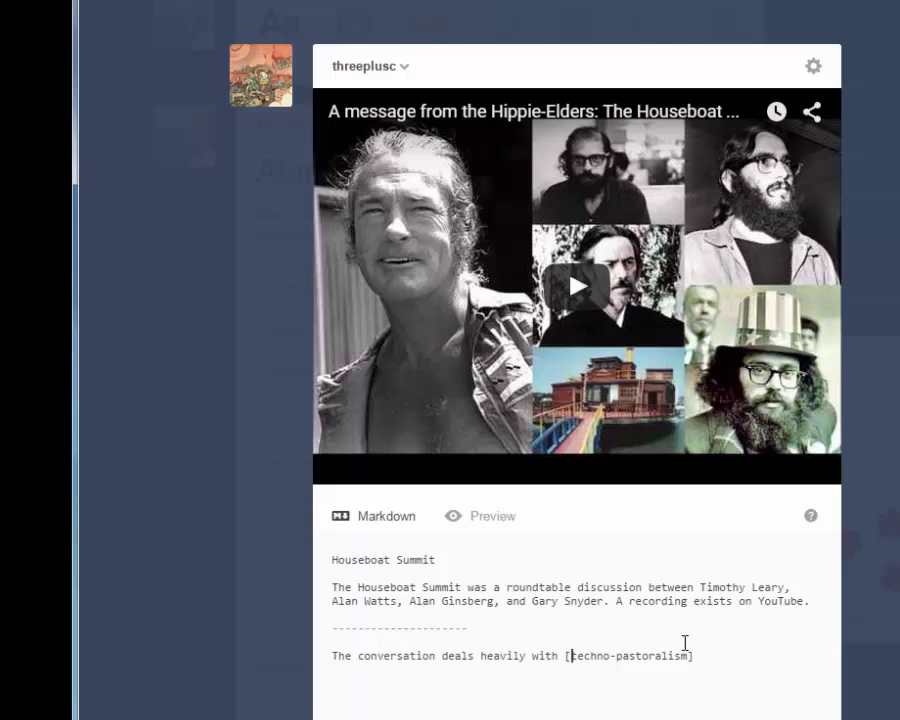
pyautogui.press('Delete')
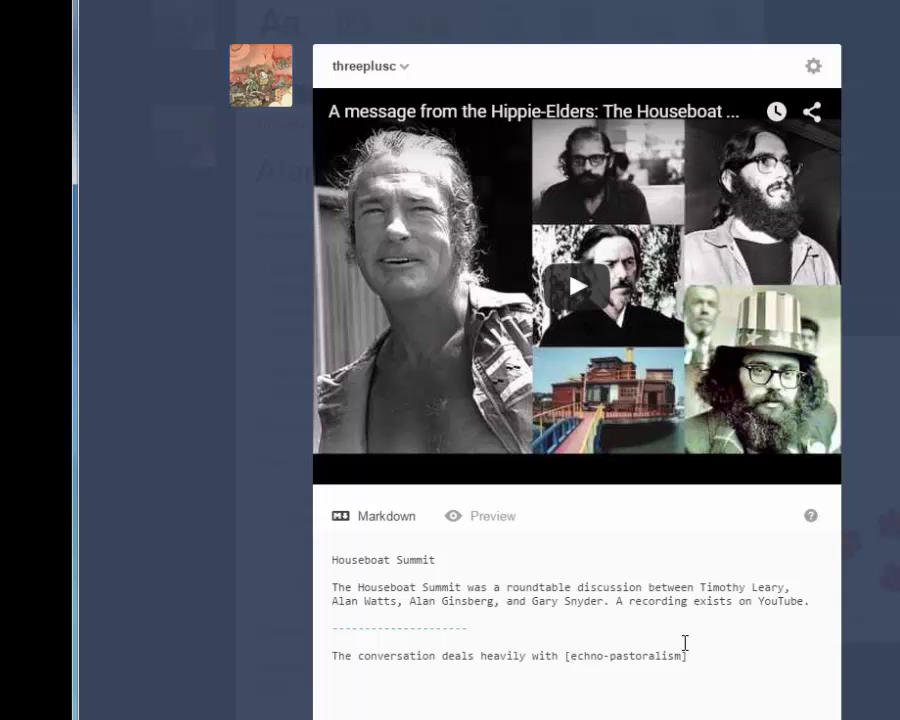
pyautogui.write('T')
pyautogui.press('Right')
pyautogui.press('Right')
pyautogui.press('Right')
pyautogui.press('Right')
pyautogui.press('Right')
pyautogui.press('Right')
pyautogui.press('Right')
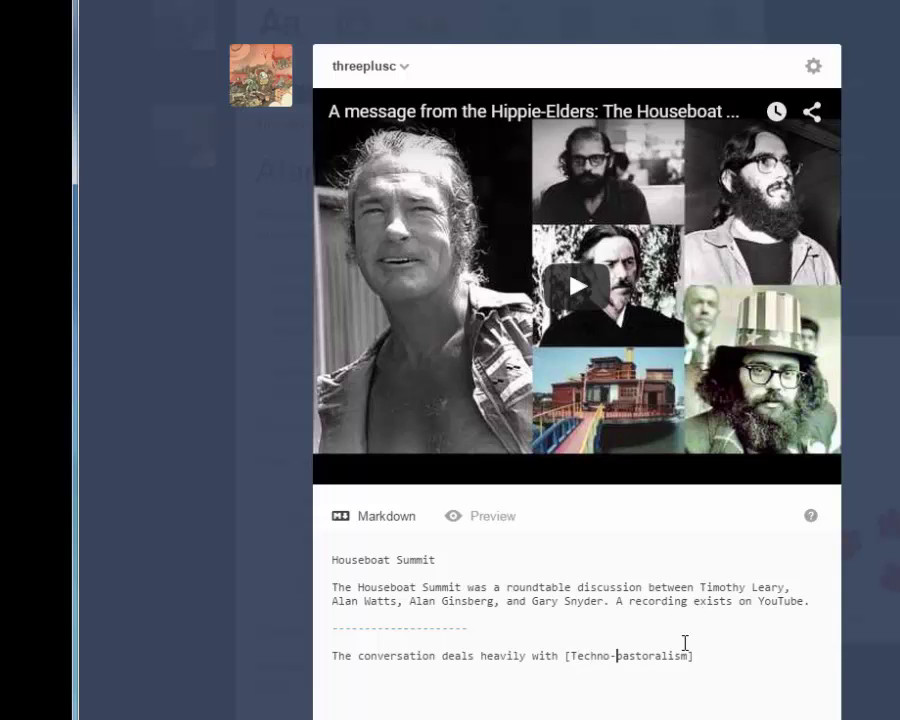
pyautogui.press('Delete')
pyautogui.write('P')
# - Point the link to /tagged/xTechnopastoralism and publish the Houseboat Summit post
pyautogui.press('Right')
pyautogui.press('Right')
pyautogui.press('Right')
pyautogui.press('Right')
pyautogui.press('Right')
pyautogui.press('Right')
pyautogui.press('Right')
pyautogui.press('Right')
pyautogui.press('Right')
pyautogui.press('Right')
pyautogui.write('gged')
pyautogui.press('BackSpace')
pyautogui.press('BackSpace')
pyautogui.press('BackSpace')
pyautogui.write('ed/xTec')
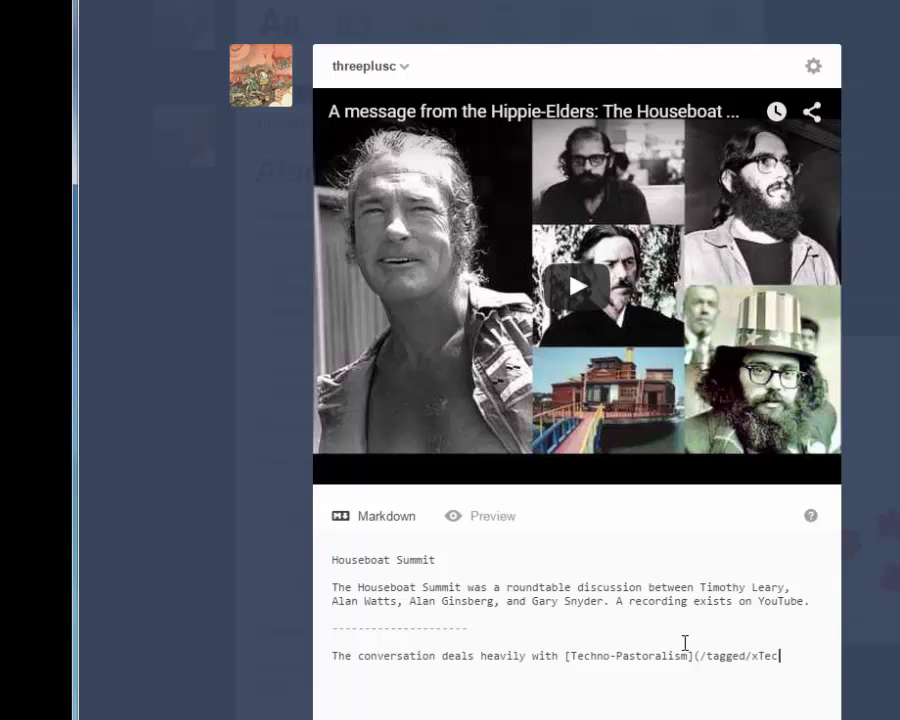
pyautogui.write('hnopastoralism')
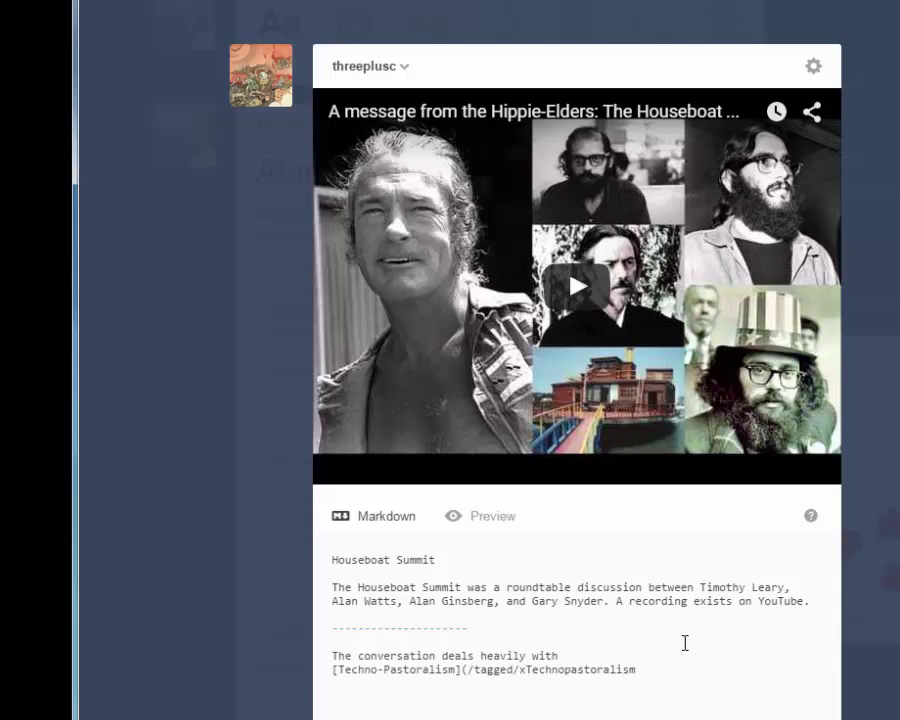
pyautogui.write(').')
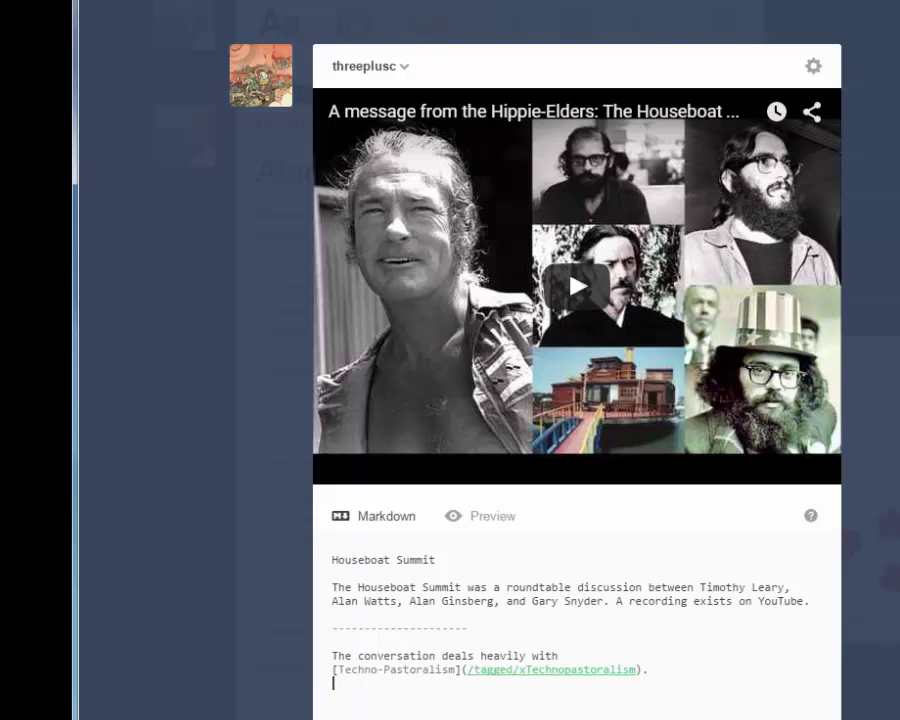
pyautogui.hotkey('ctrl', 'Return')
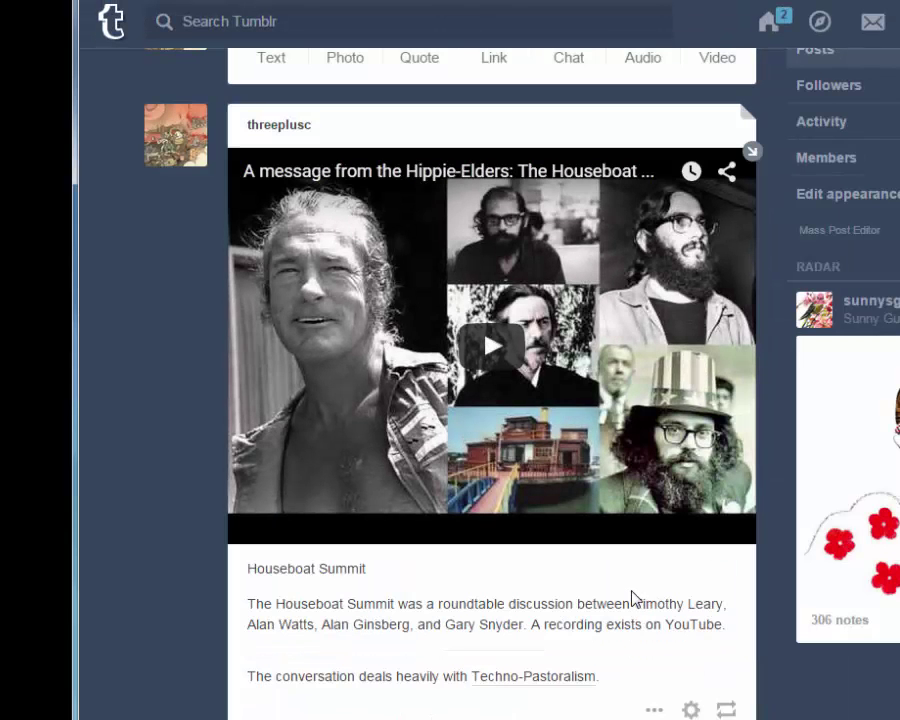
# - Go from the threeplusc avatar to the Wiki-ish blog, follow the Techno-Pastoralism link, and edit the Houseboat Summit post
pyautogui.click(186, 137)
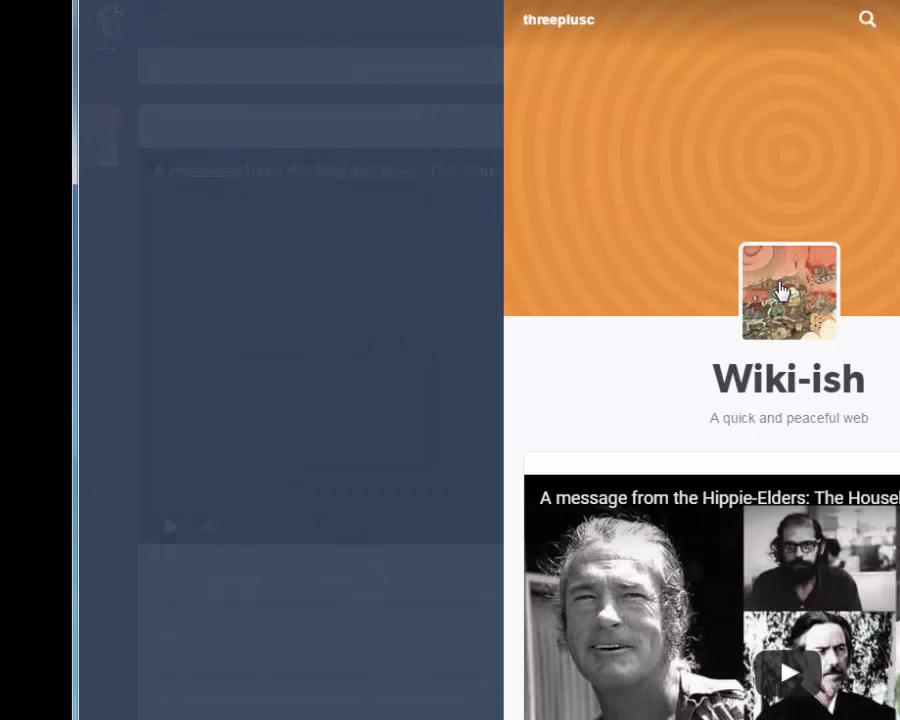
pyautogui.click(780, 292)
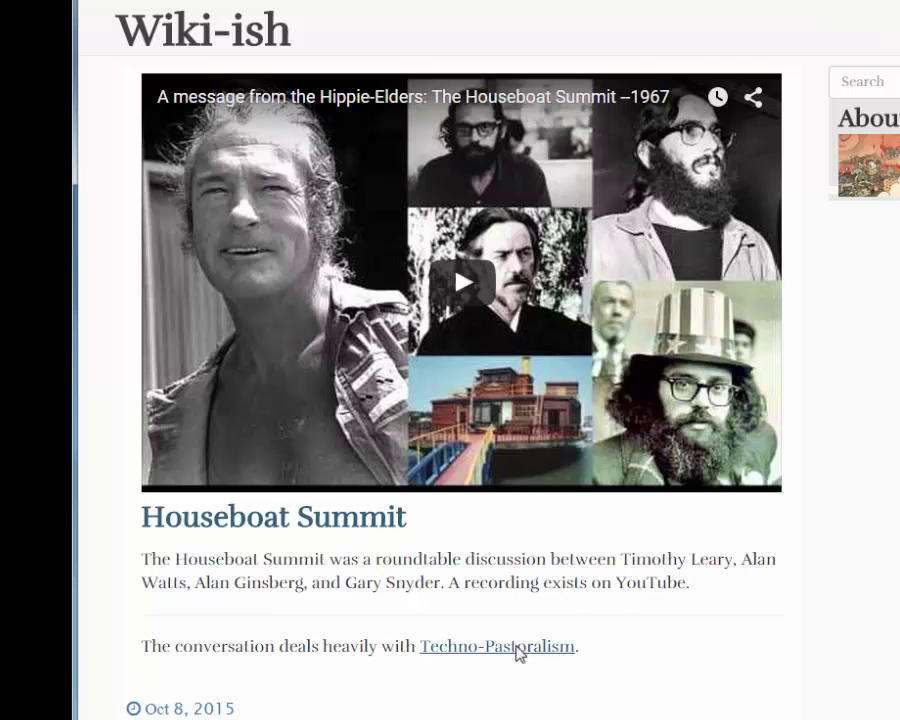
pyautogui.click(519, 650)
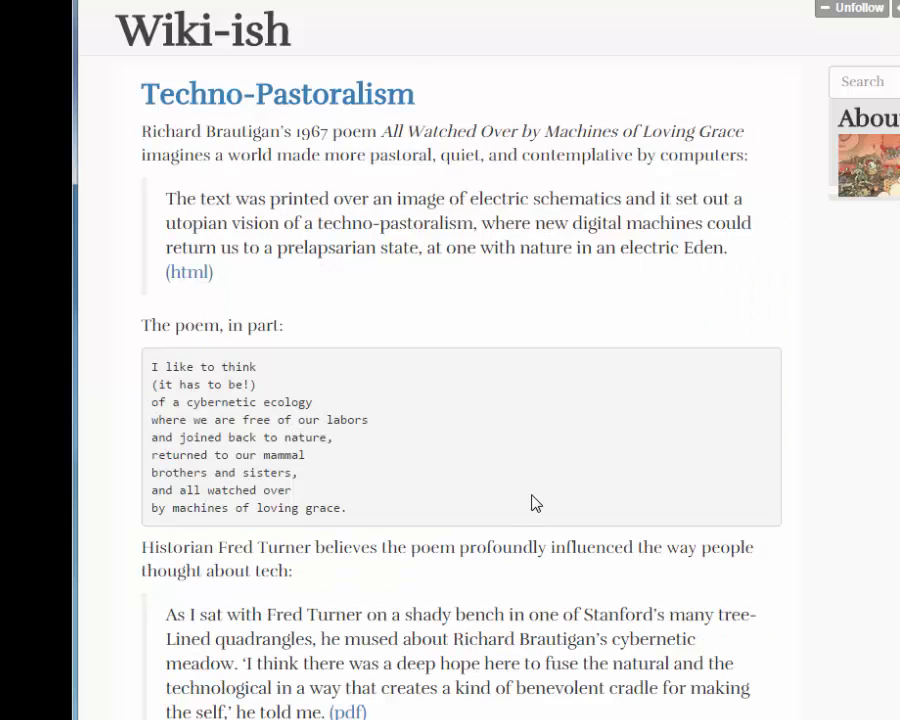
pyautogui.scroll(-5, 534, 502)
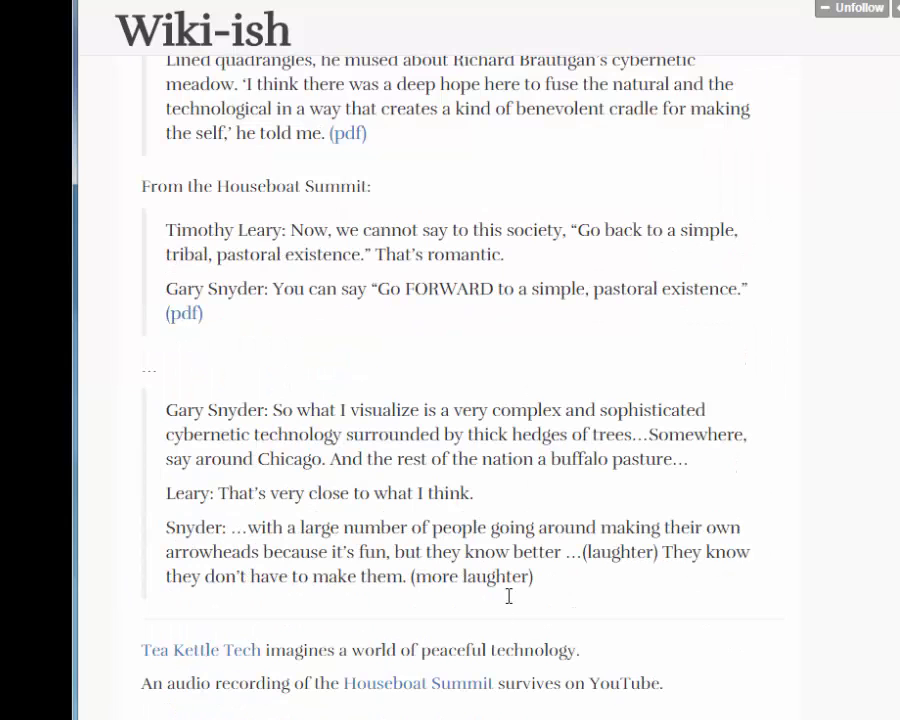
pyautogui.click(252, 658)
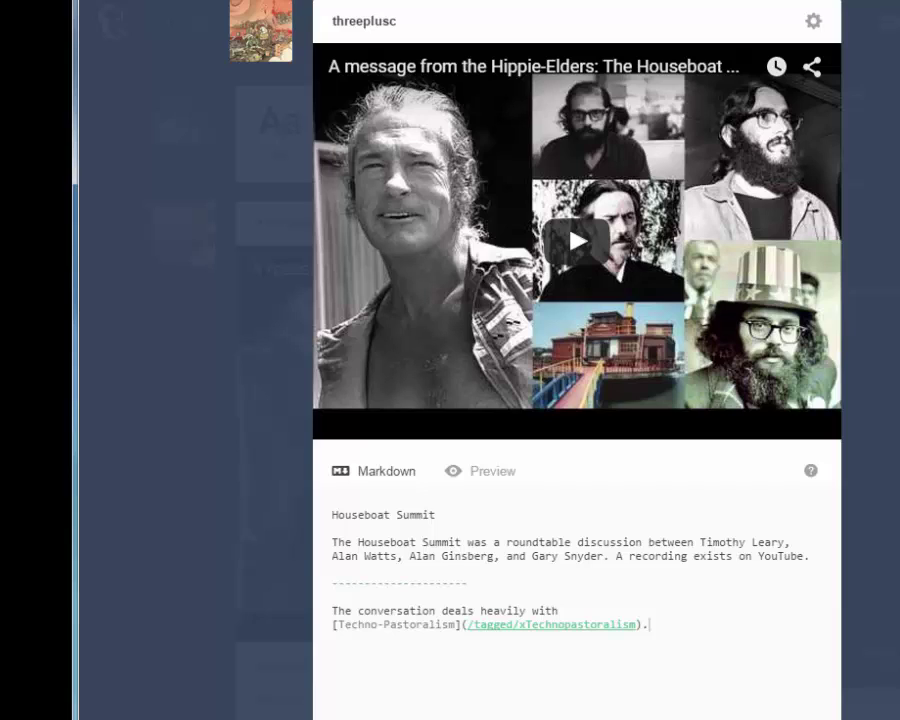
# - Add the tag xHouseboatSummit to the Houseboat Summit post and save it
pyautogui.write('xHouse')
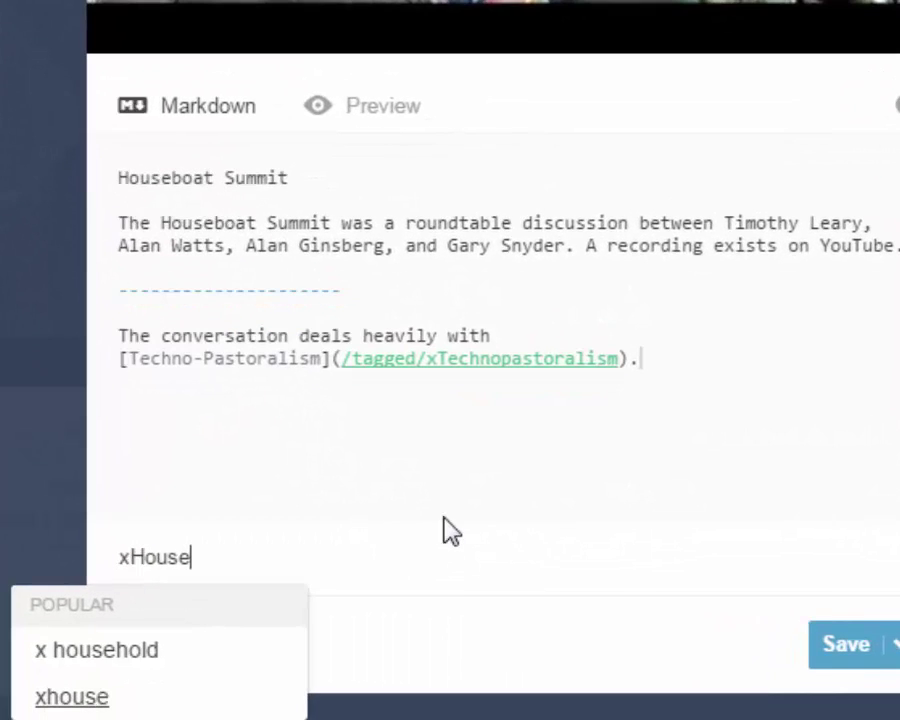
pyautogui.write('boat')
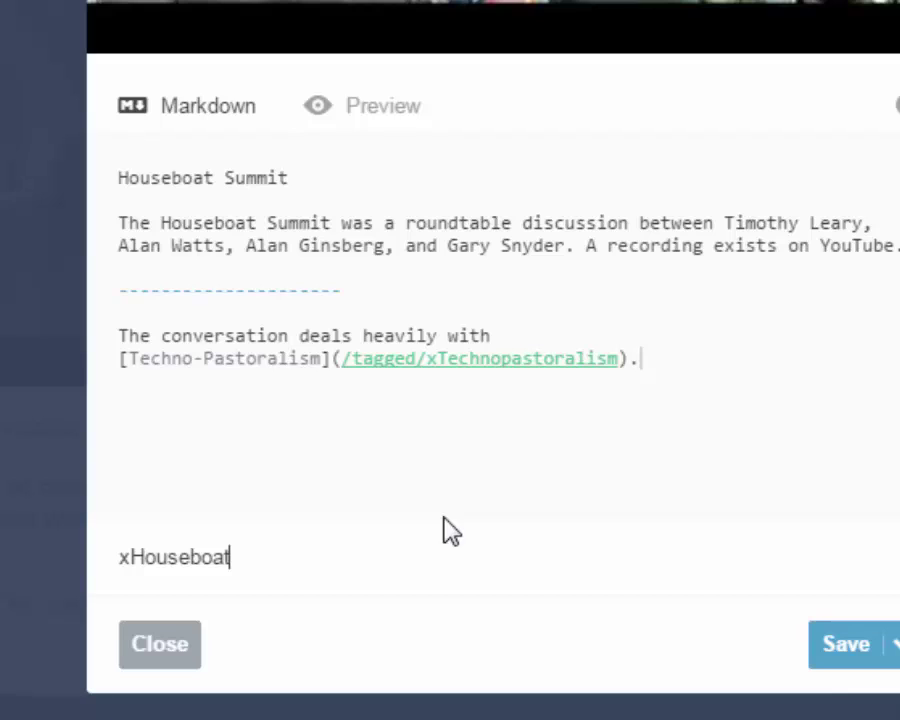
pyautogui.write('Summit')
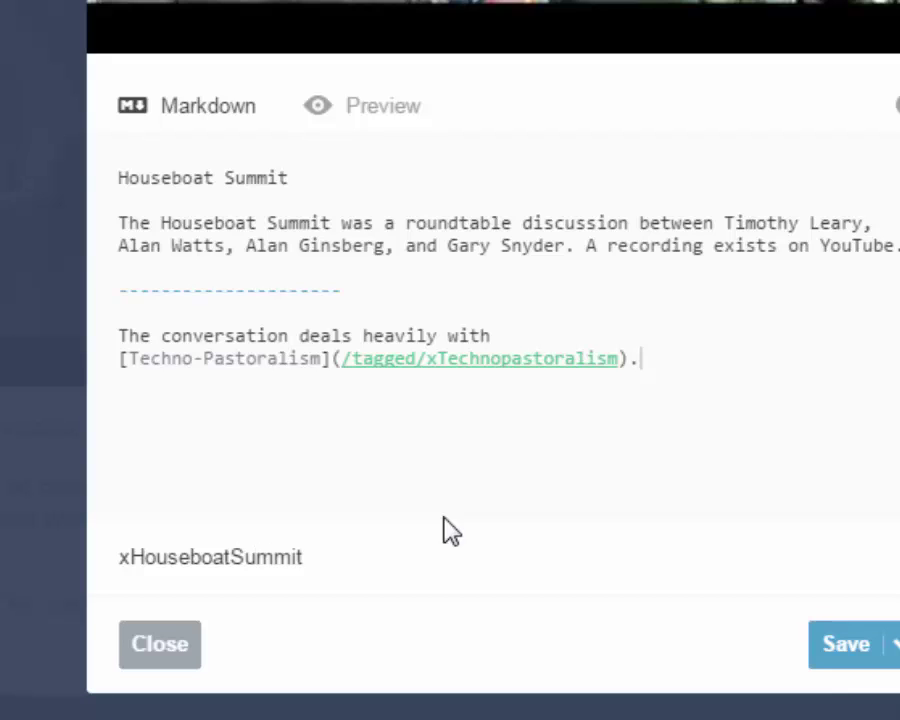
pyautogui.press('Return')
pyautogui.click(846, 643)
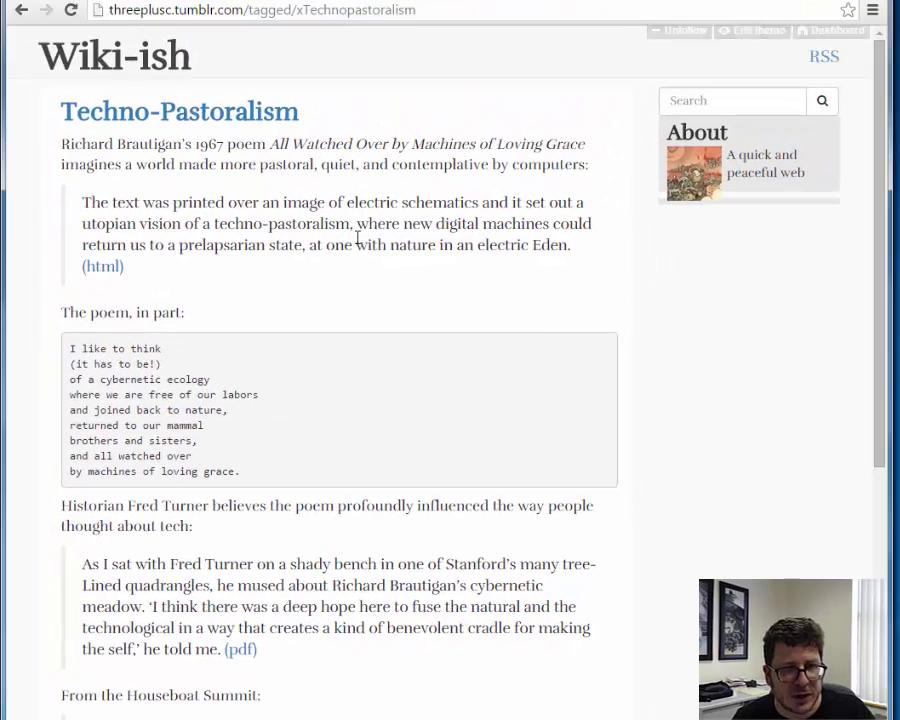
# - Follow the Techno-Pastoralism post's Houseboat Summit link and reload until the tagged video post appears
pyautogui.scroll(-5, 383, 219)
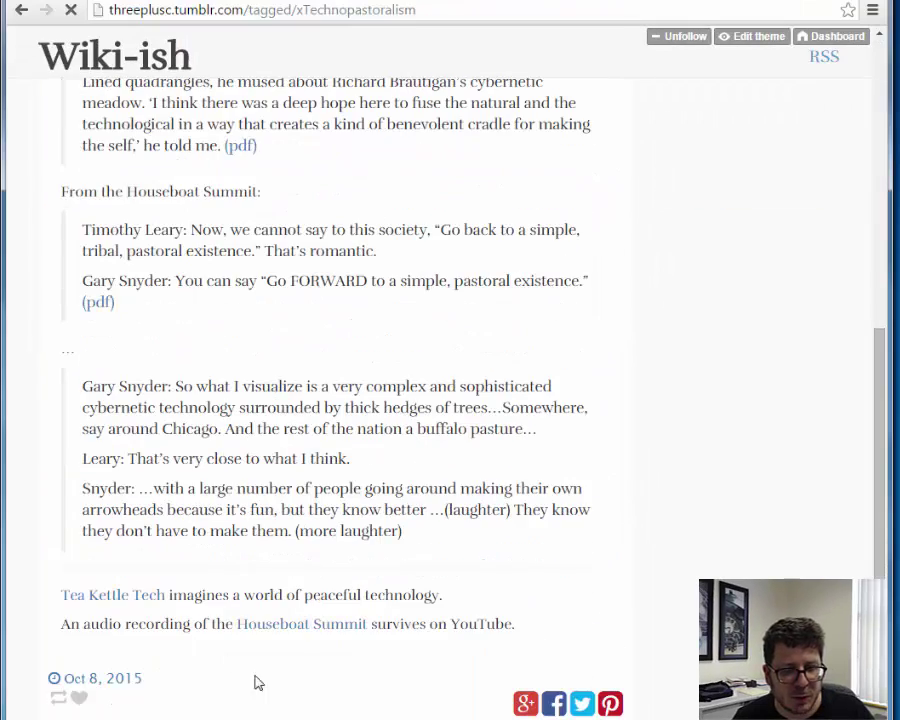
pyautogui.click(281, 626)
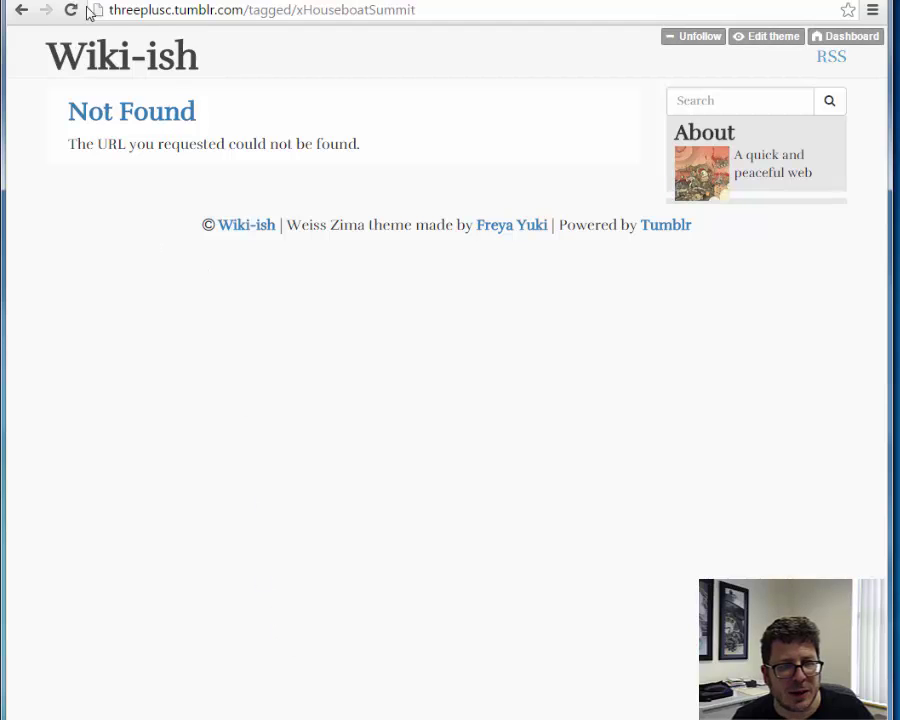
pyautogui.click(78, 13)
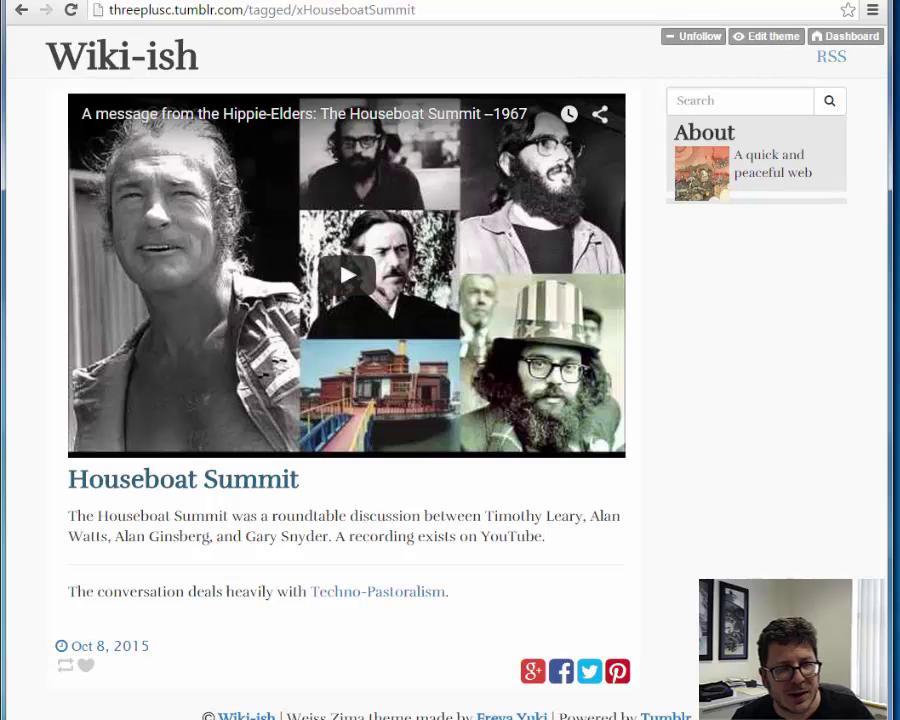
pyautogui.click(28, 13)
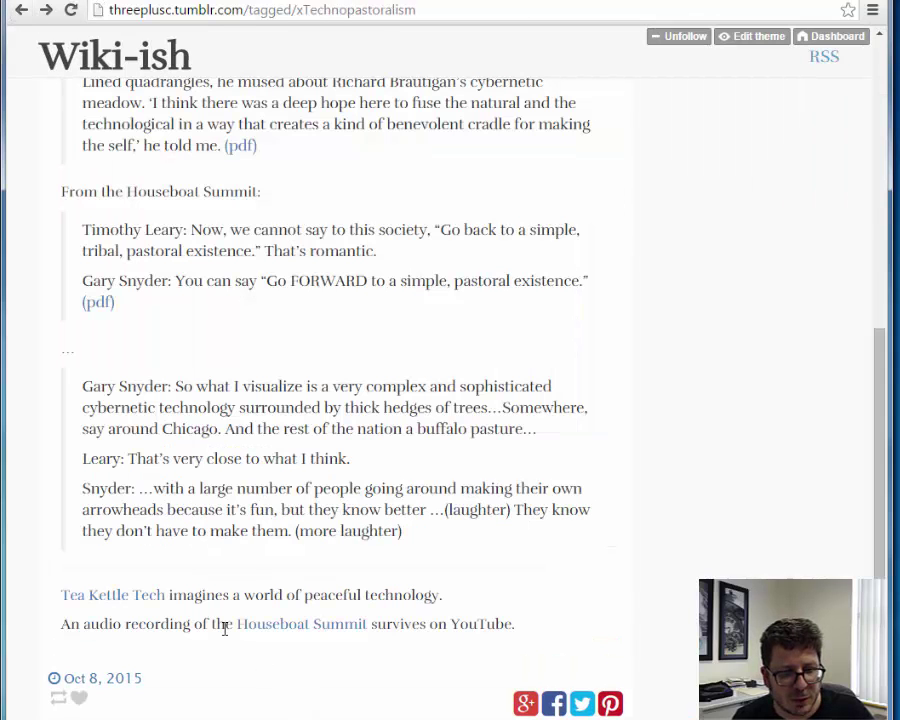
pyautogui.click(152, 595)
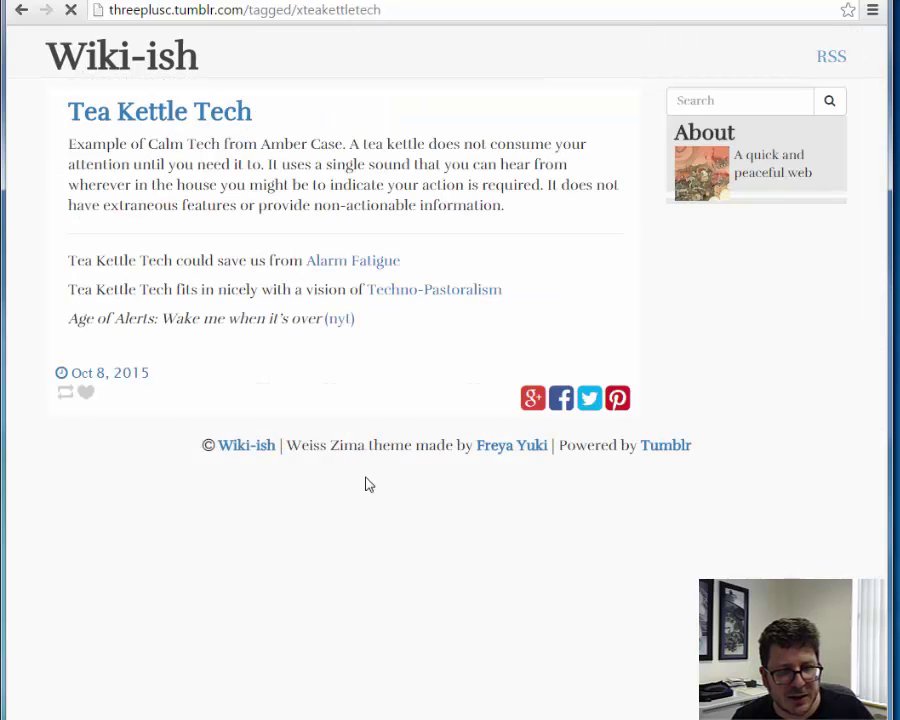
pyautogui.click(353, 263)
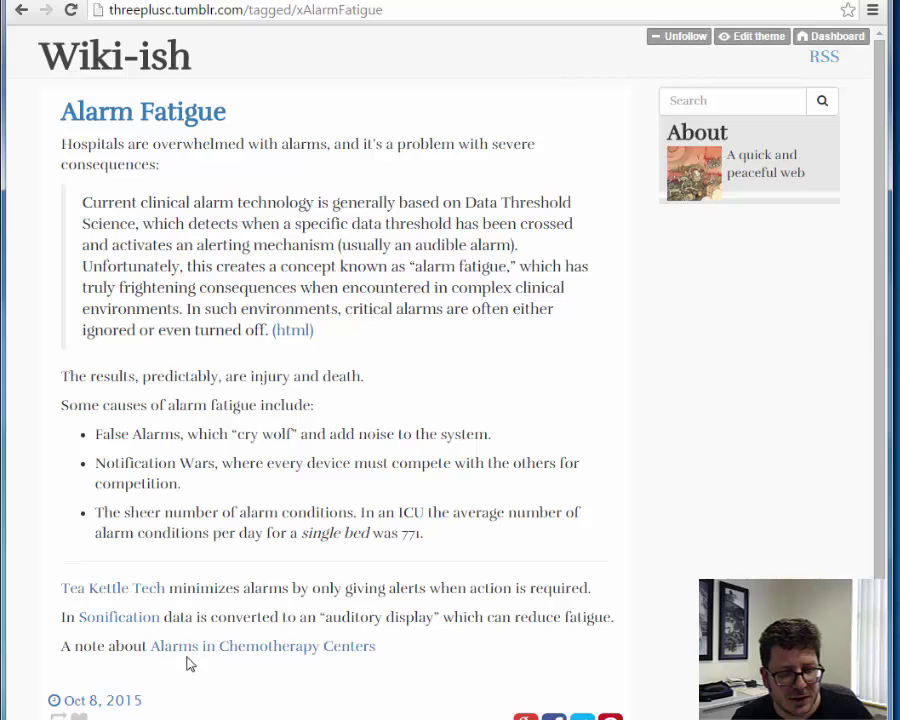
pyautogui.click(152, 596)
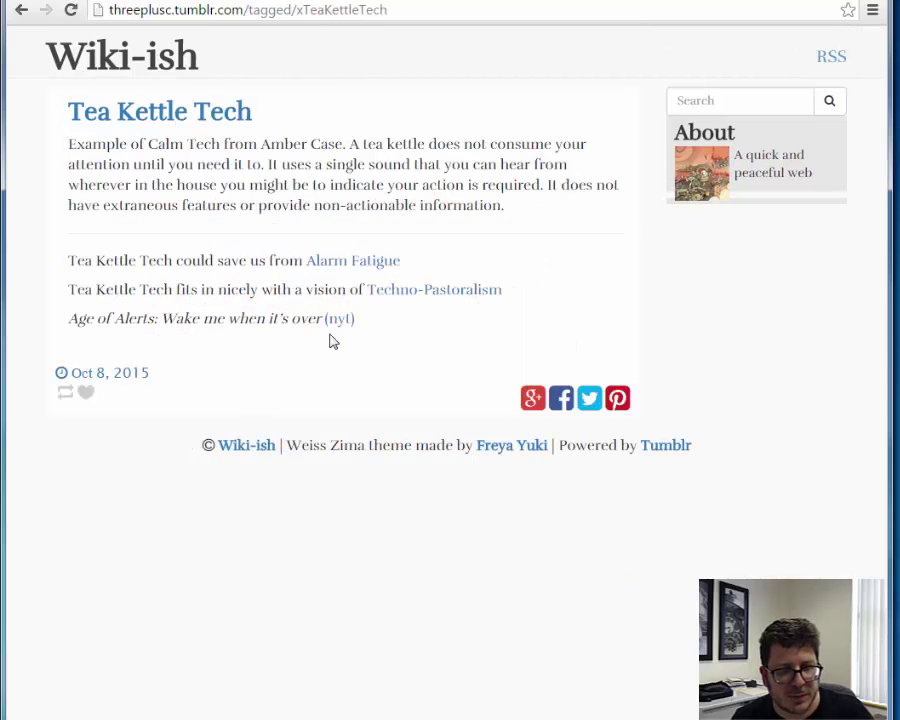
pyautogui.click(384, 291)
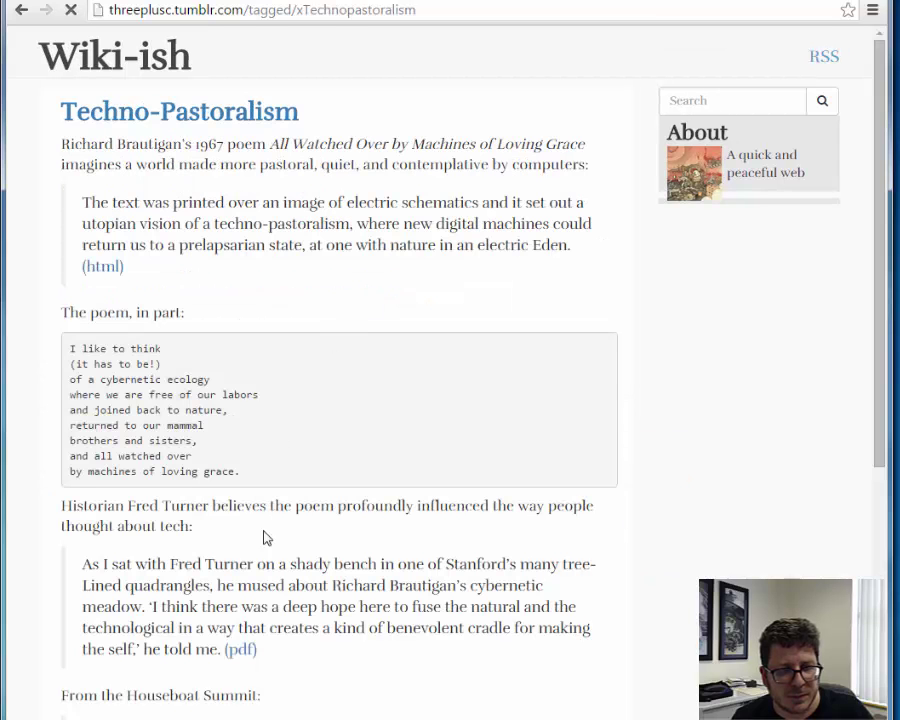
pyautogui.scroll(-3, 270, 560)
pyautogui.scroll(-4, 280, 586)
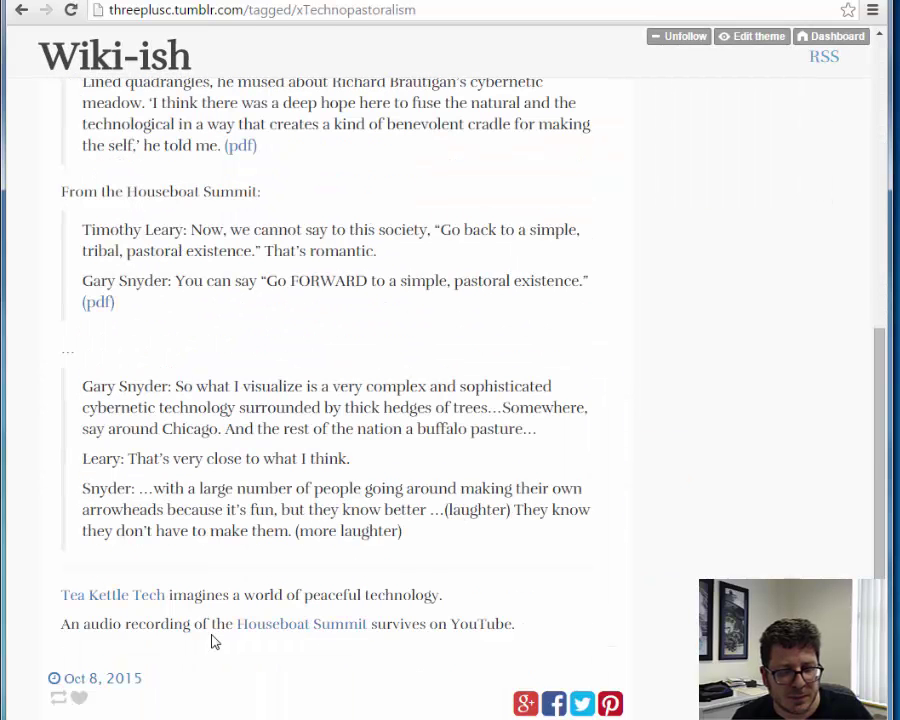
pyautogui.click(275, 623)
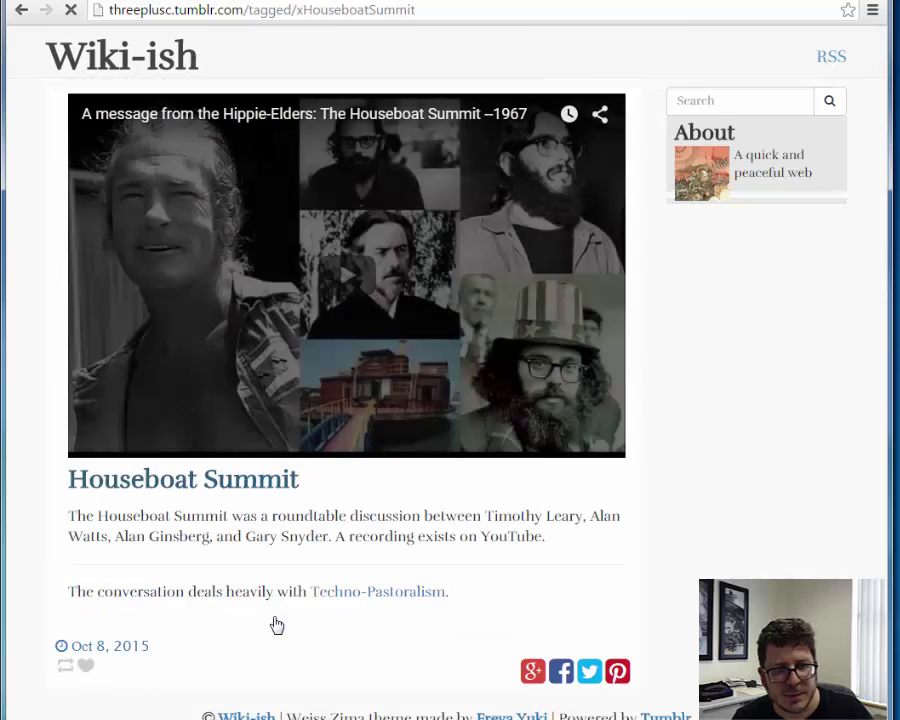